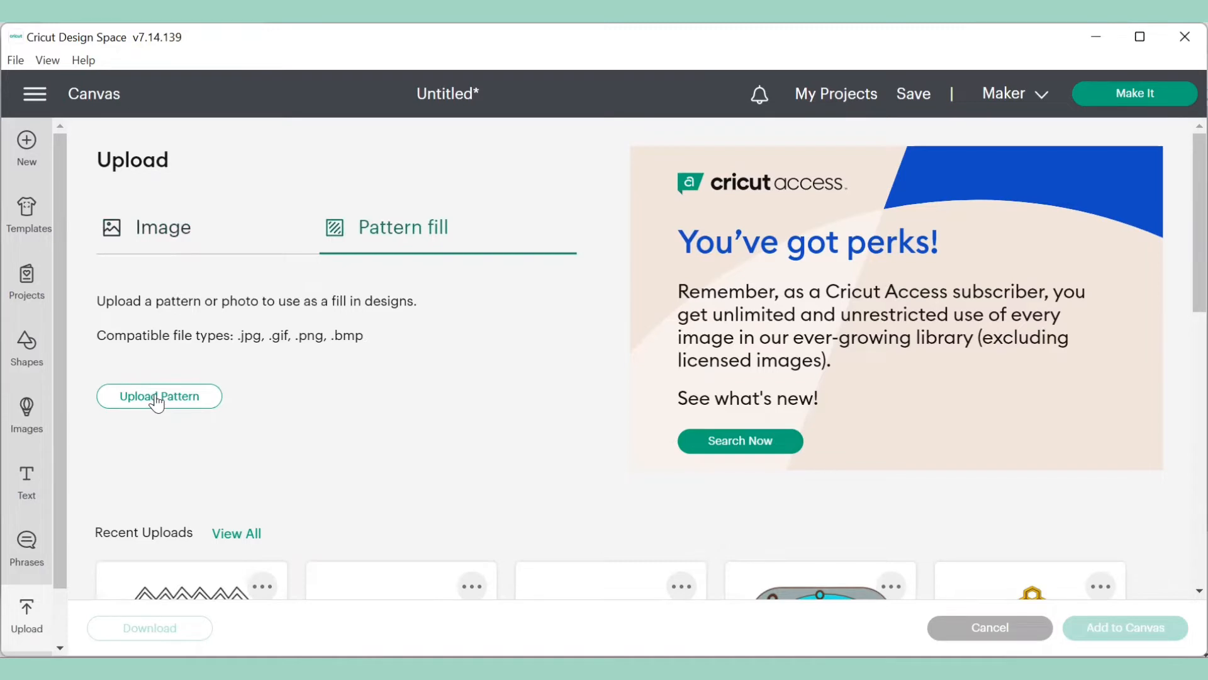
- Upload the image file pastel zizzag final as a pattern fill
{"action": "left_click", "coordinate": [157, 398]}
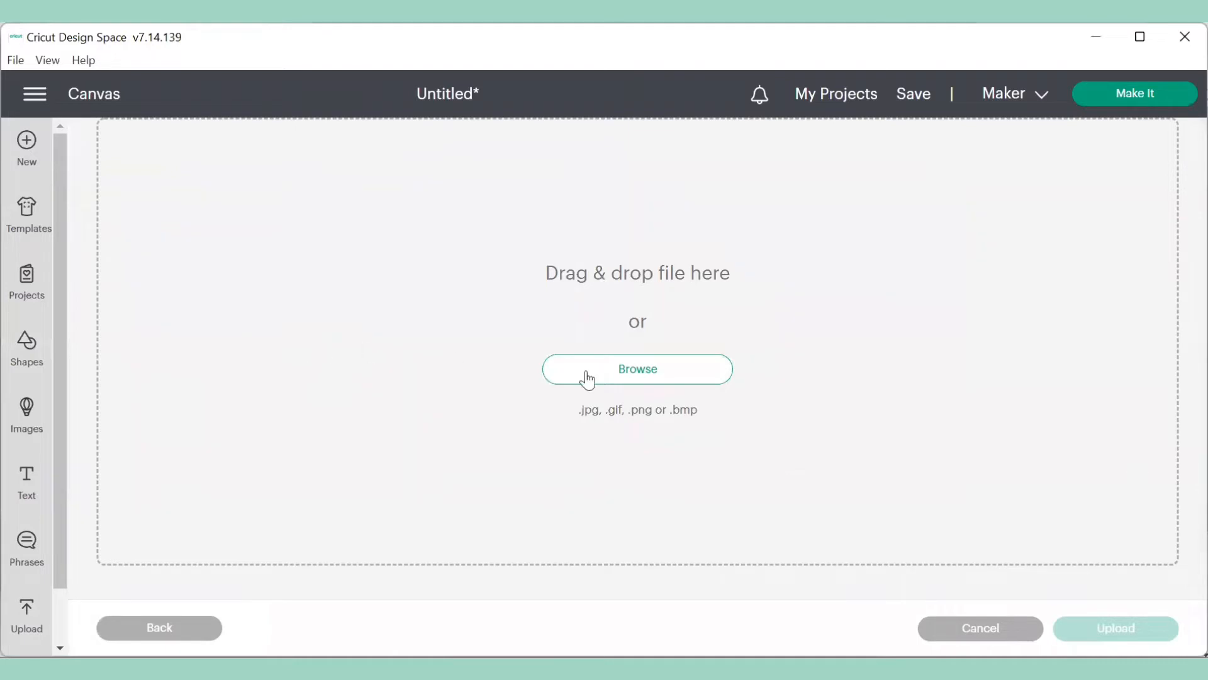
{"action": "left_click", "coordinate": [631, 372]}
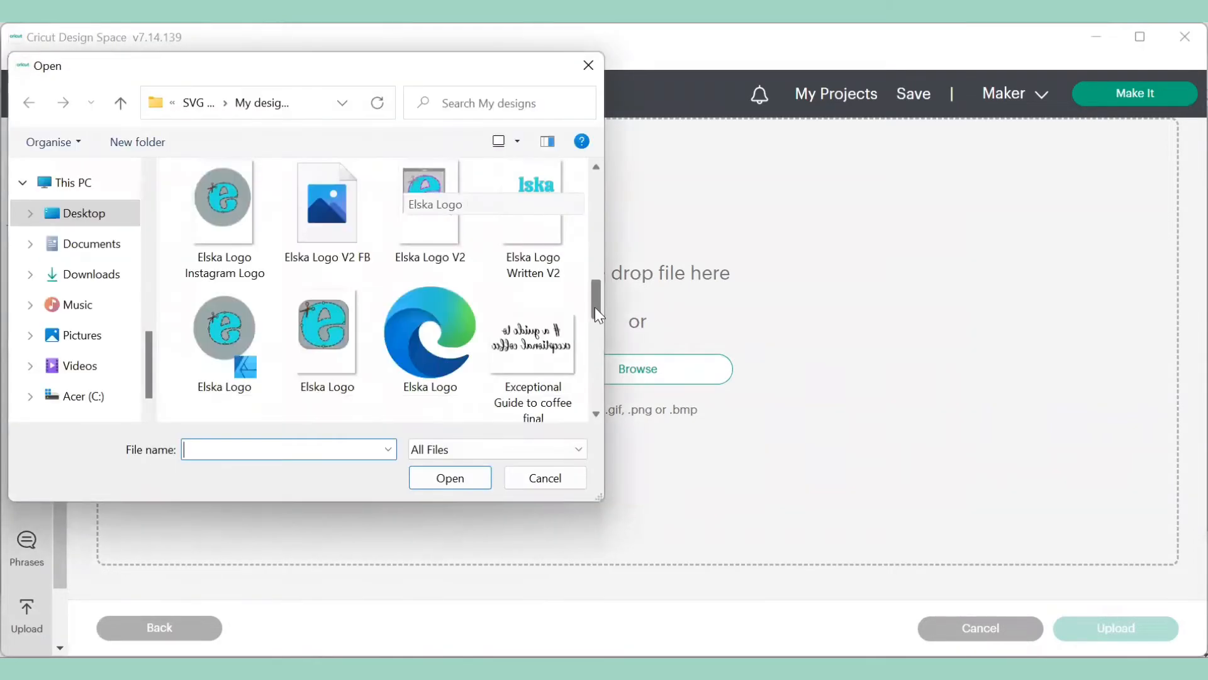
{"action": "left_click_drag", "start_coordinate": [594, 307], "coordinate": [602, 371]}
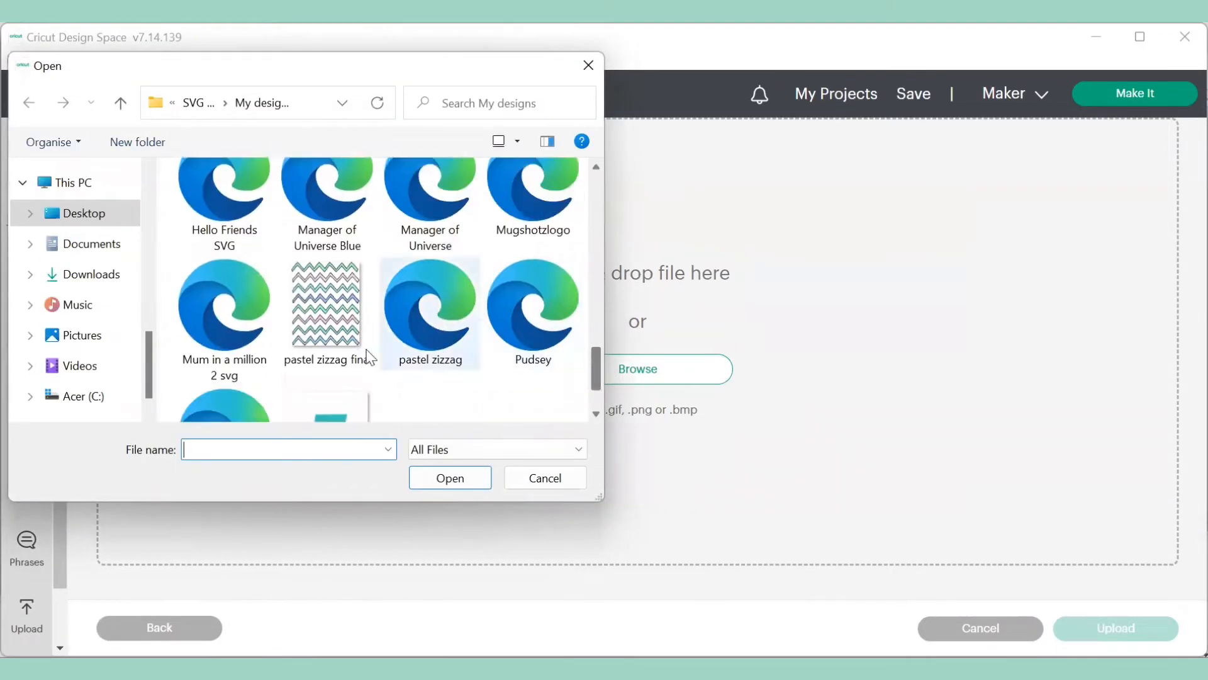
{"action": "left_click", "coordinate": [313, 321]}
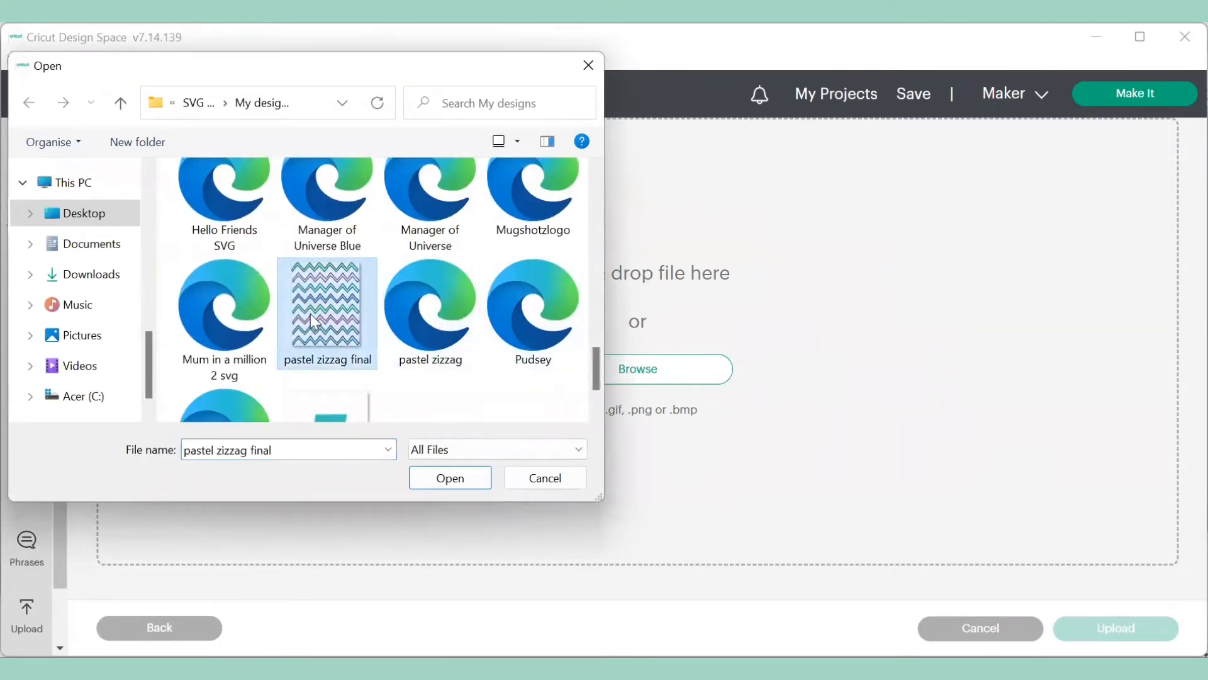
{"action": "left_click", "coordinate": [448, 479]}
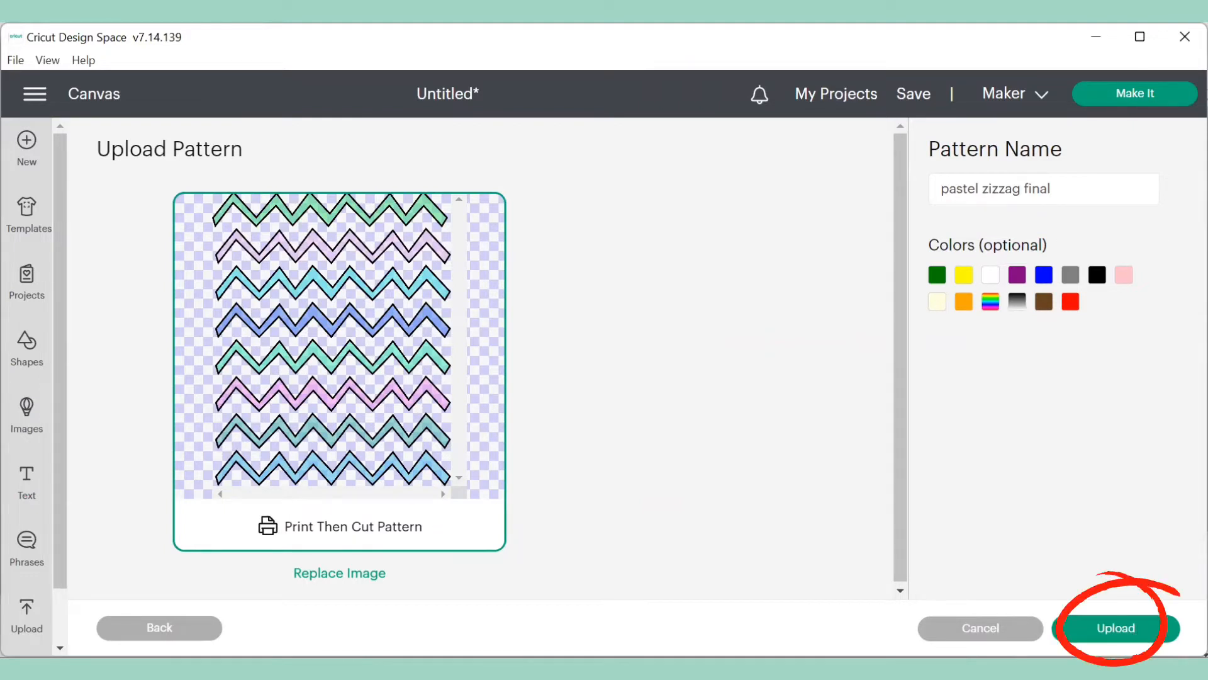
{"action": "left_click", "coordinate": [1115, 628]}
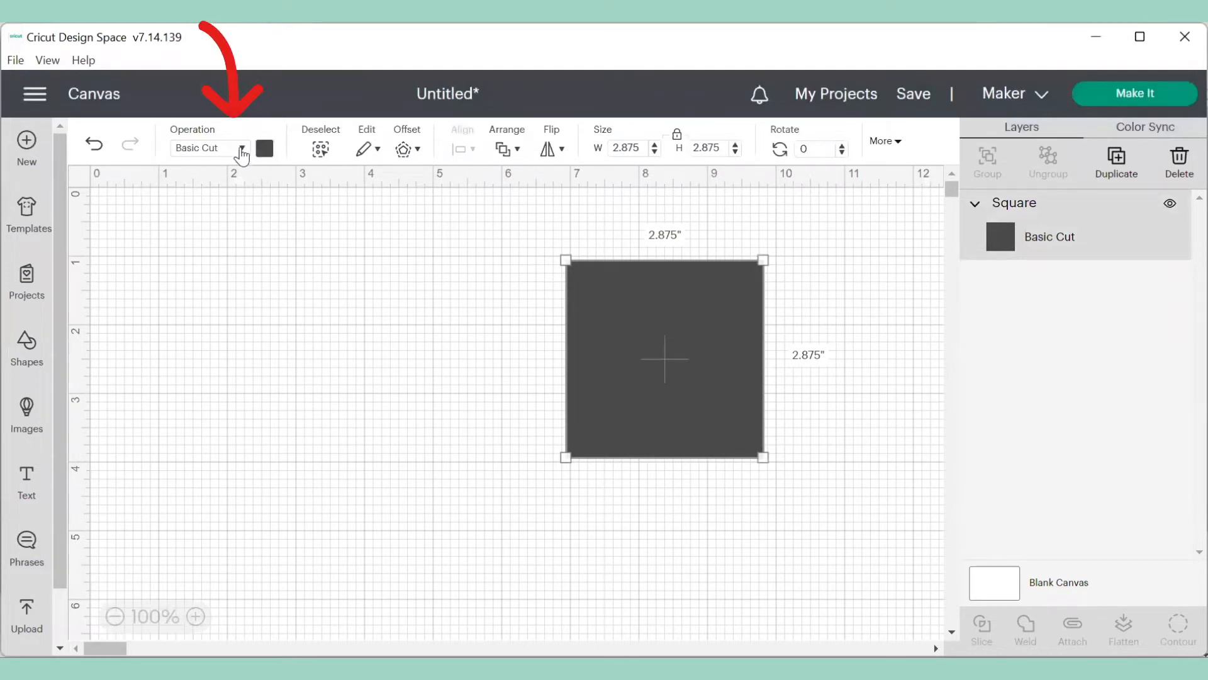
- Set the square's operation to Print Then Cut and fill it with the uploaded pastel zigzag pattern
{"action": "left_click", "coordinate": [243, 150]}
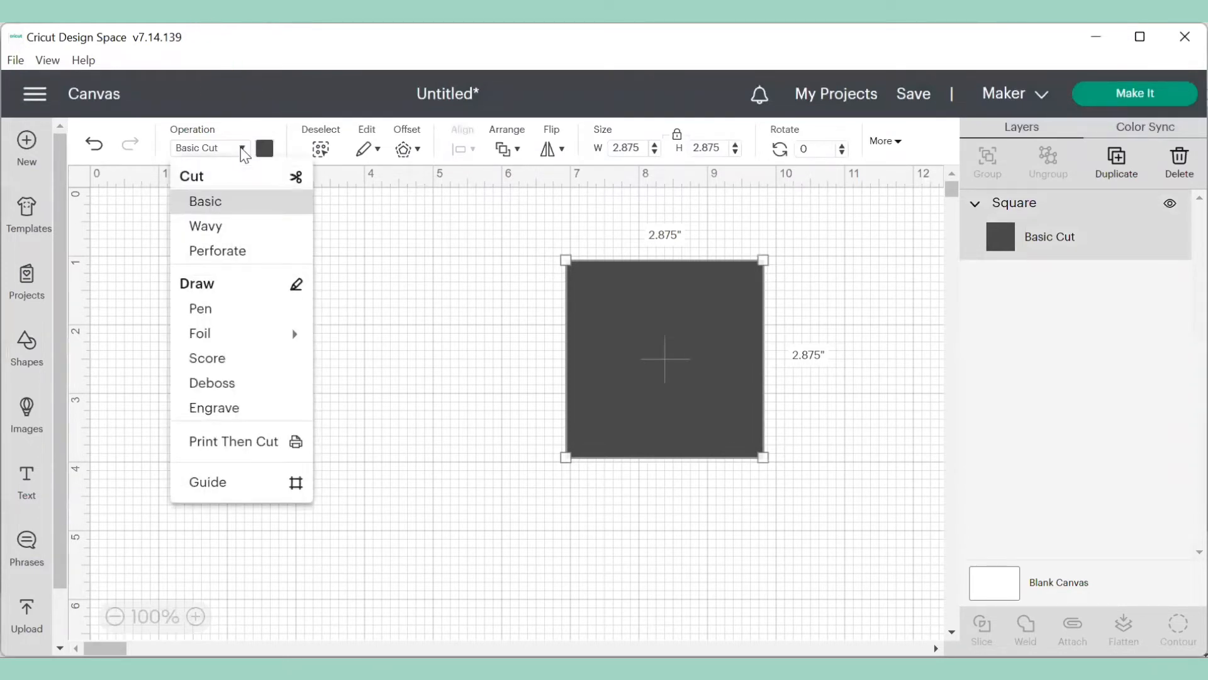
{"action": "left_click", "coordinate": [252, 448]}
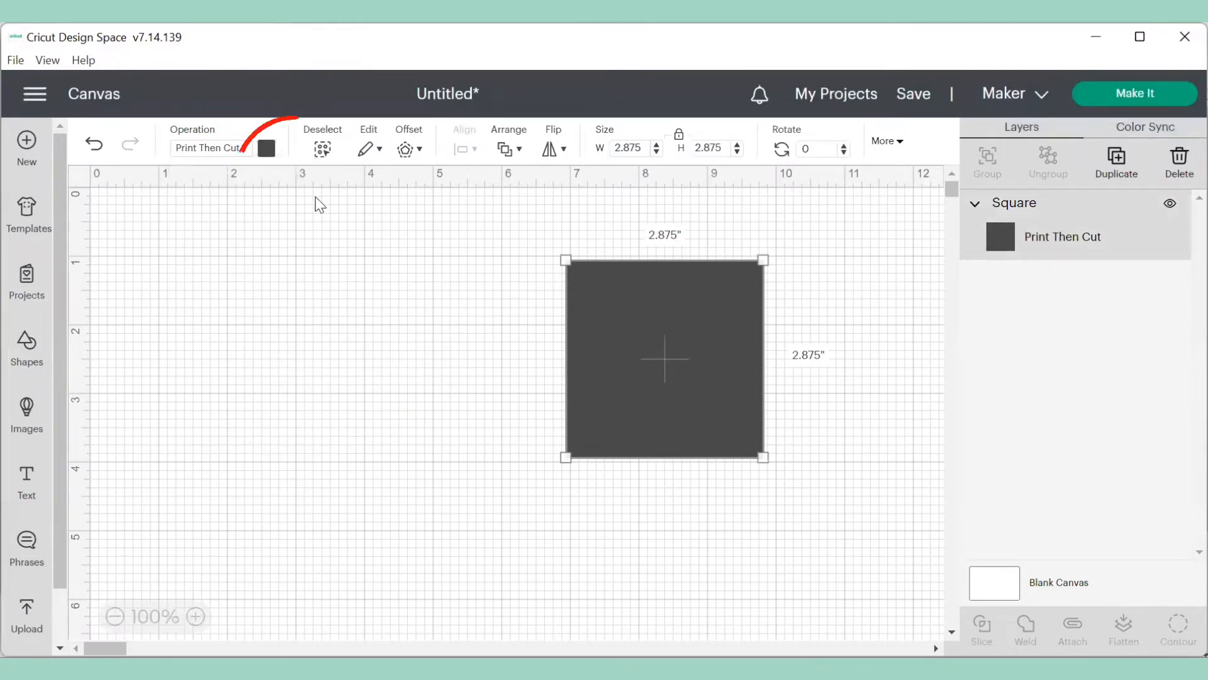
{"action": "left_click", "coordinate": [268, 149]}
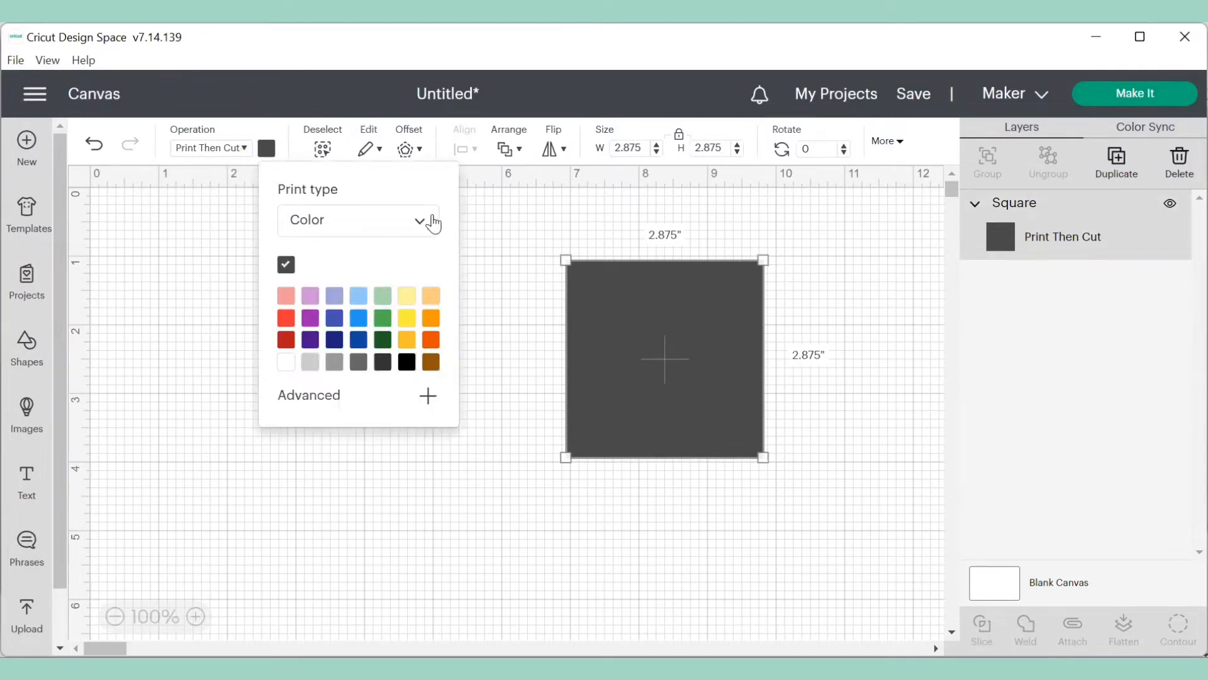
{"action": "left_click", "coordinate": [421, 222]}
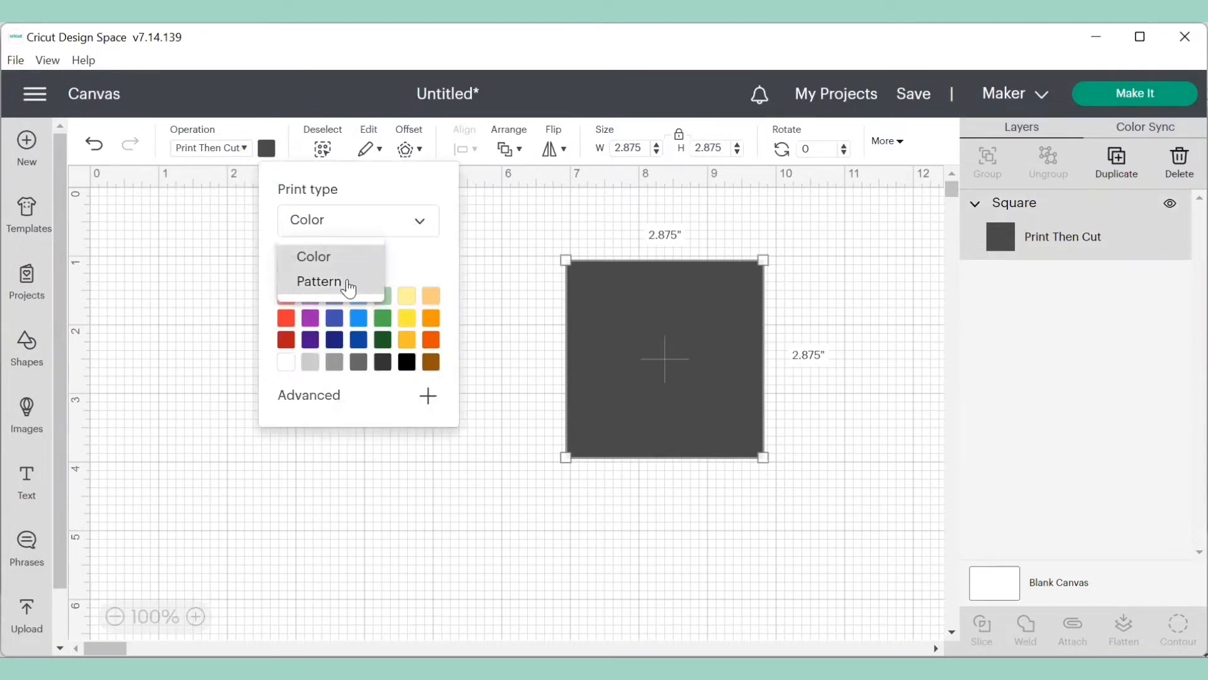
{"action": "left_click", "coordinate": [348, 285]}
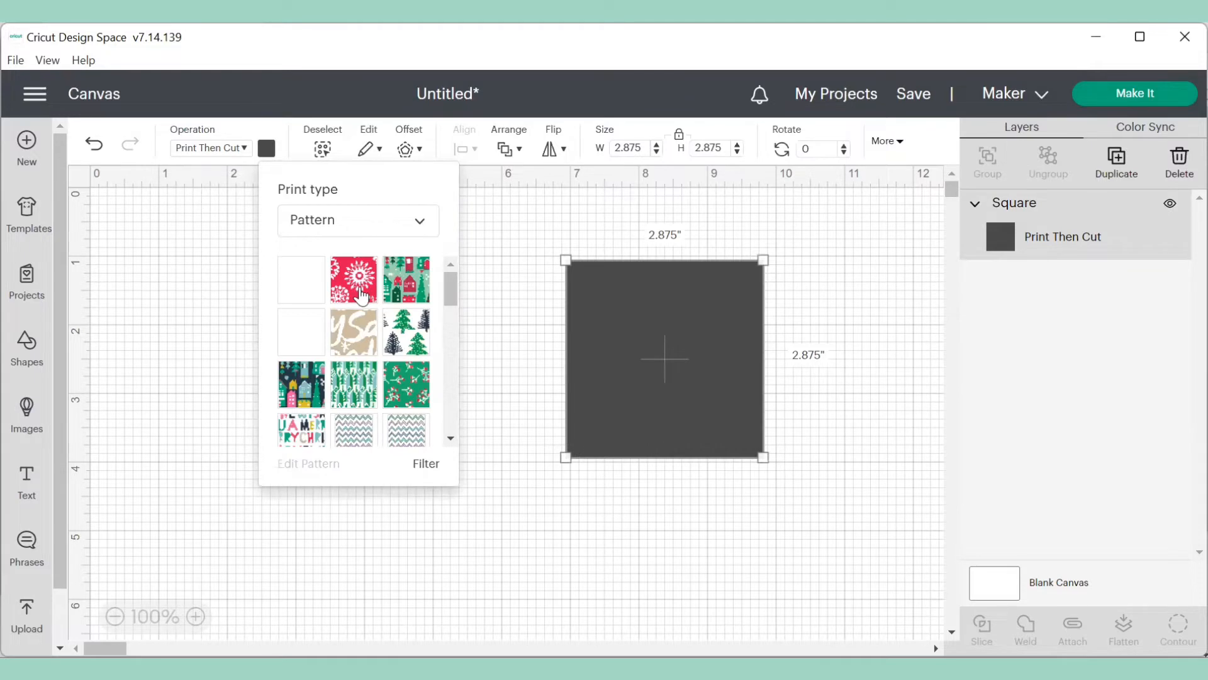
{"action": "scroll", "coordinate": [397, 343], "scroll_direction": "down", "scroll_amount": 2}
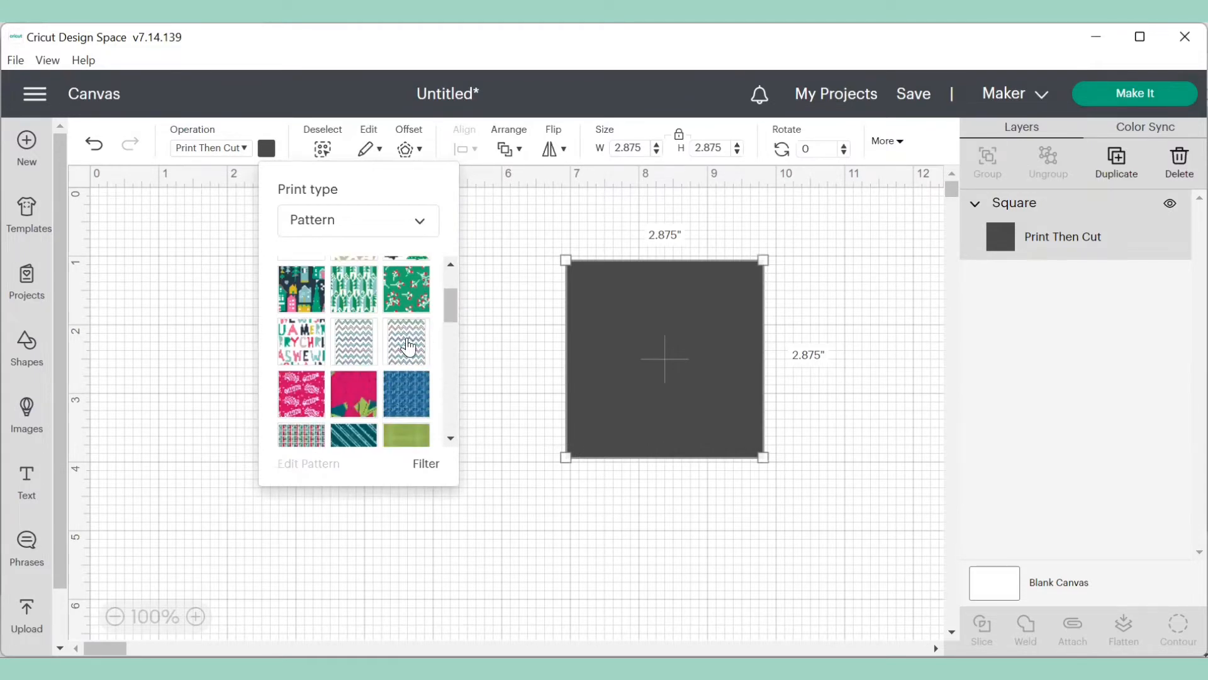
{"action": "left_click", "coordinate": [408, 345]}
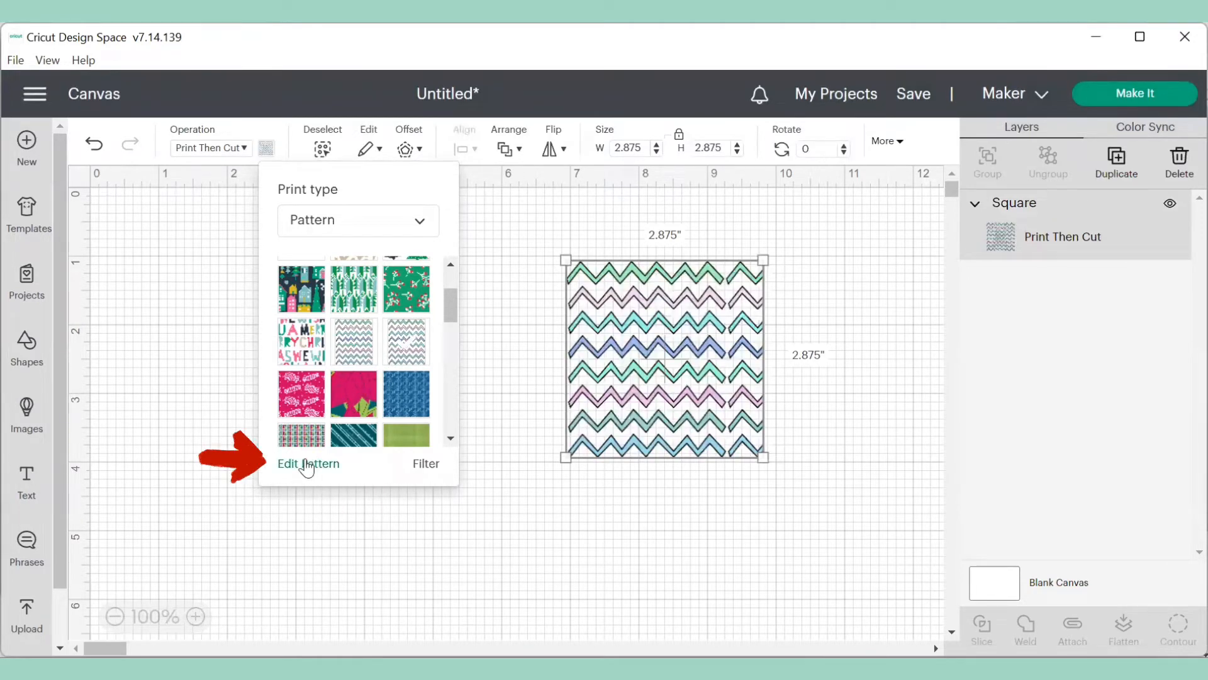
- Edit the square's pattern, rotating it 90 and setting its scale to 194
{"action": "left_click", "coordinate": [307, 465]}
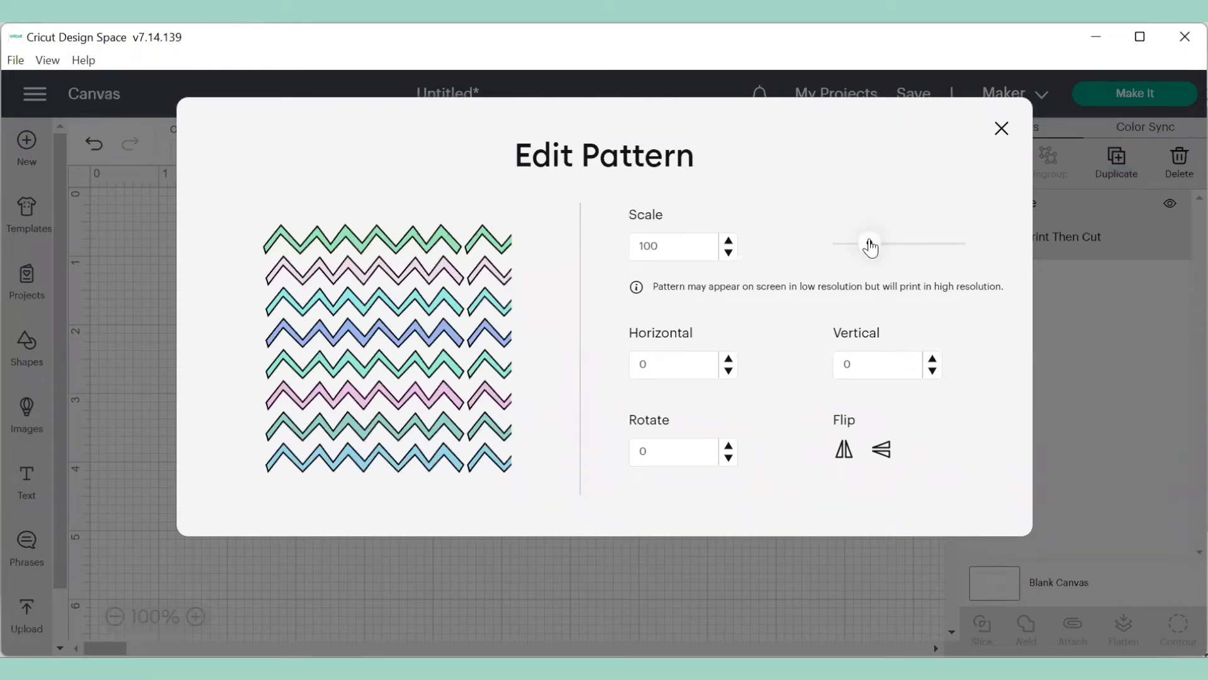
{"action": "mouse_move", "coordinate": [870, 247]}
{"action": "left_mouse_down"}
{"action": "mouse_move", "coordinate": [838, 251]}
{"action": "mouse_move", "coordinate": [914, 256]}
{"action": "mouse_move", "coordinate": [850, 251]}
{"action": "left_mouse_up"}
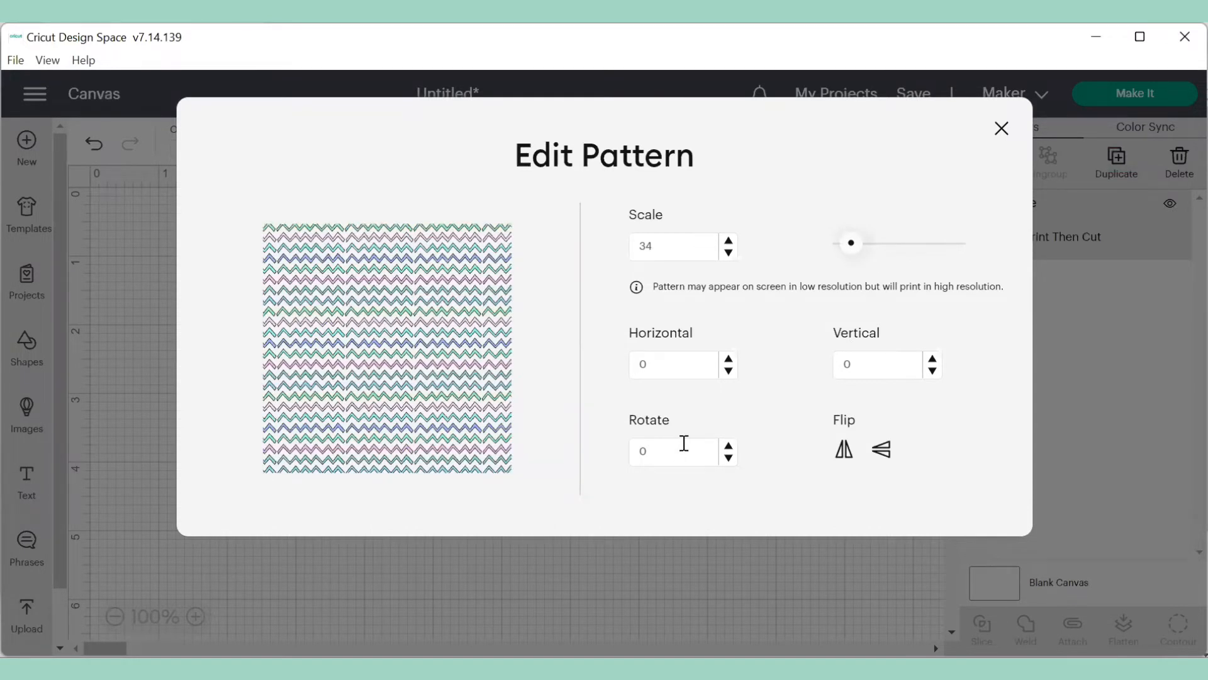
{"action": "left_click", "coordinate": [659, 453]}
{"action": "key", "text": "Return"}
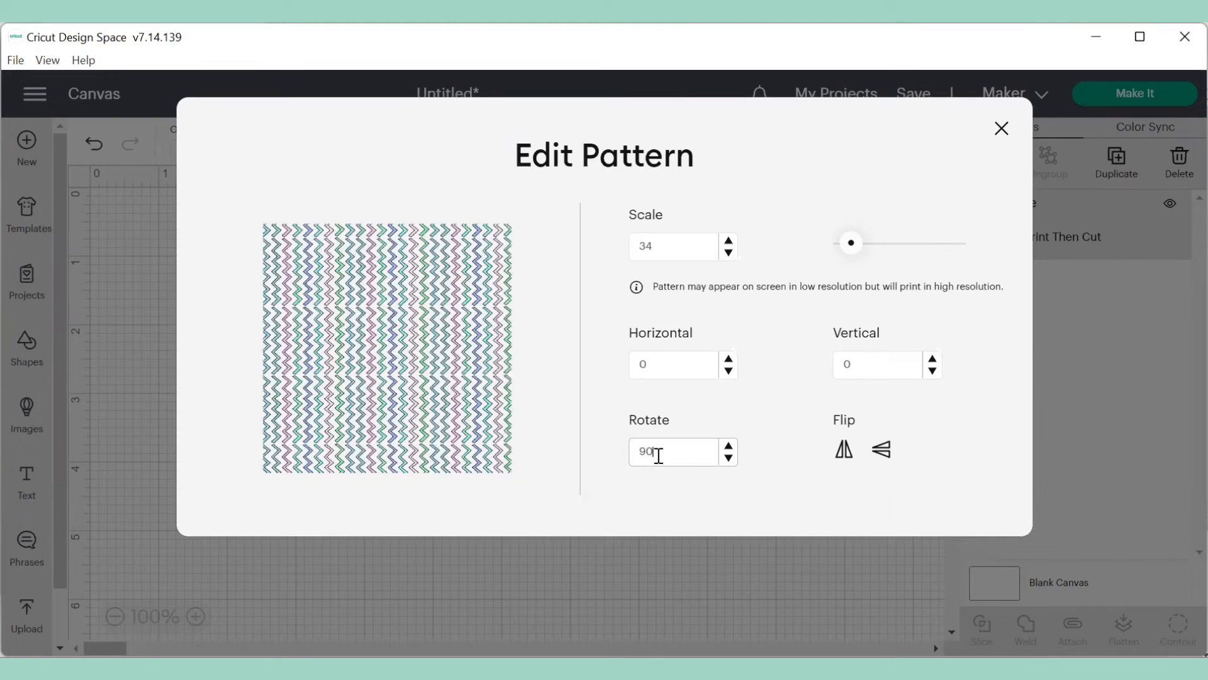
{"action": "left_click", "coordinate": [847, 244]}
{"action": "left_click_drag", "start_coordinate": [848, 252], "coordinate": [899, 263]}
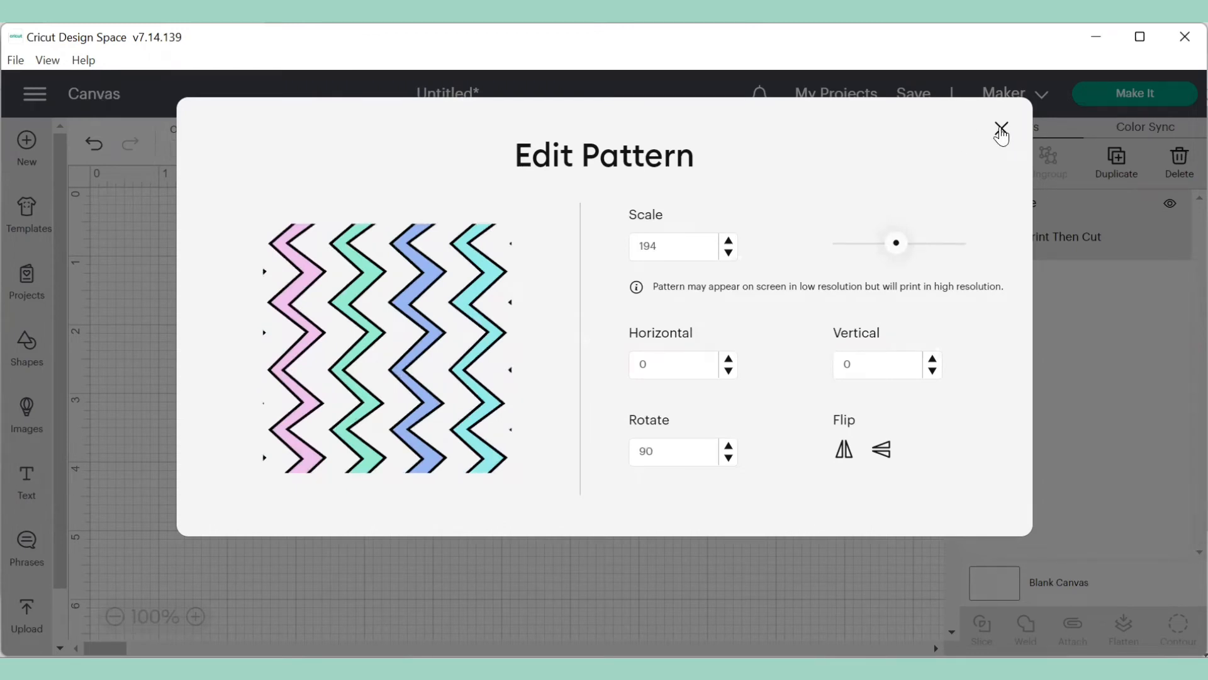
{"action": "left_click", "coordinate": [1001, 130]}
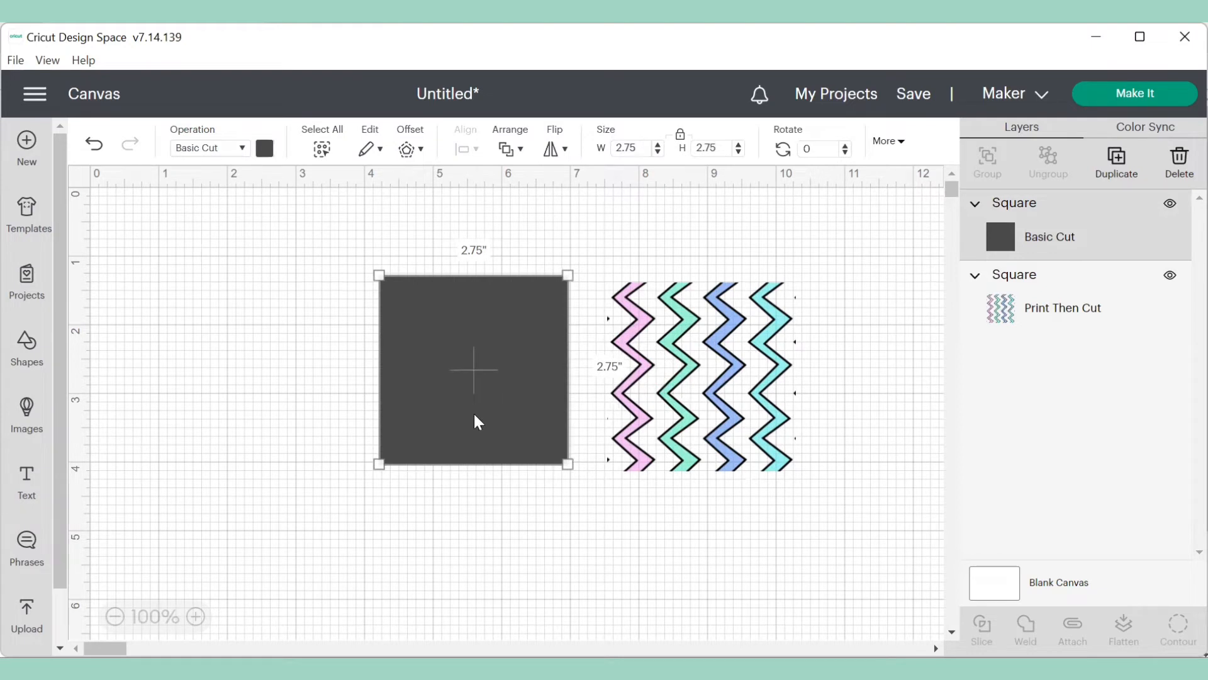
- Change the colour of the new plain square to light grey
{"action": "left_click", "coordinate": [264, 150]}
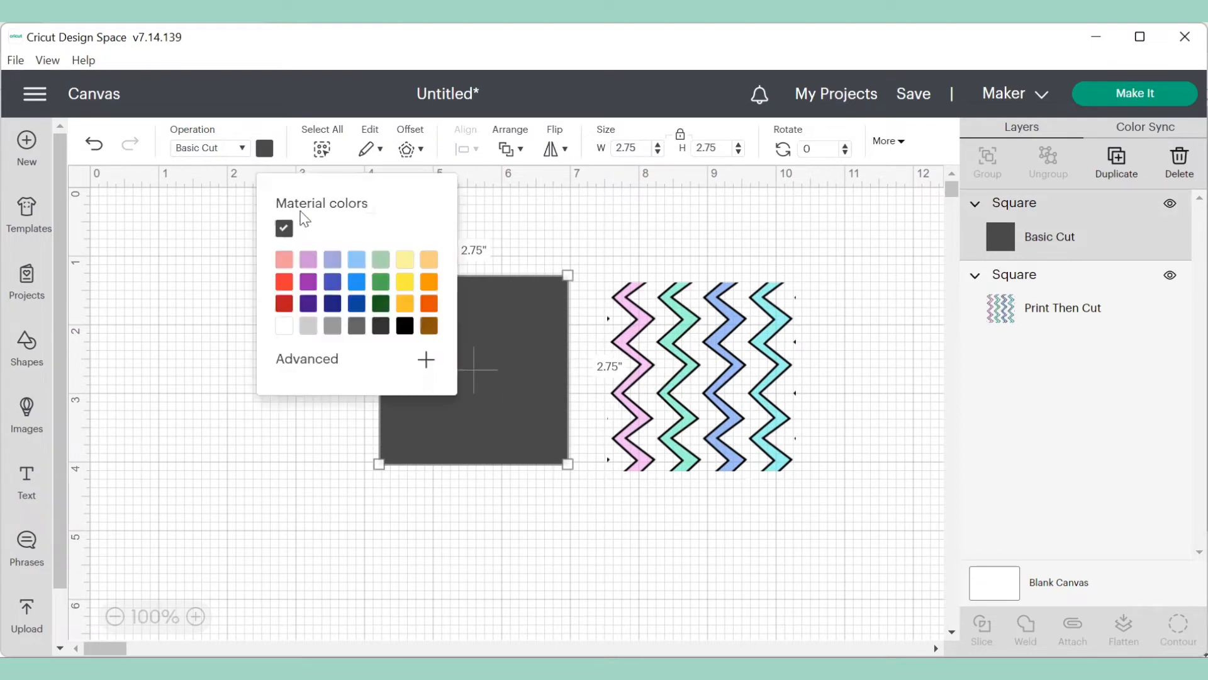
{"action": "left_click", "coordinate": [308, 326]}
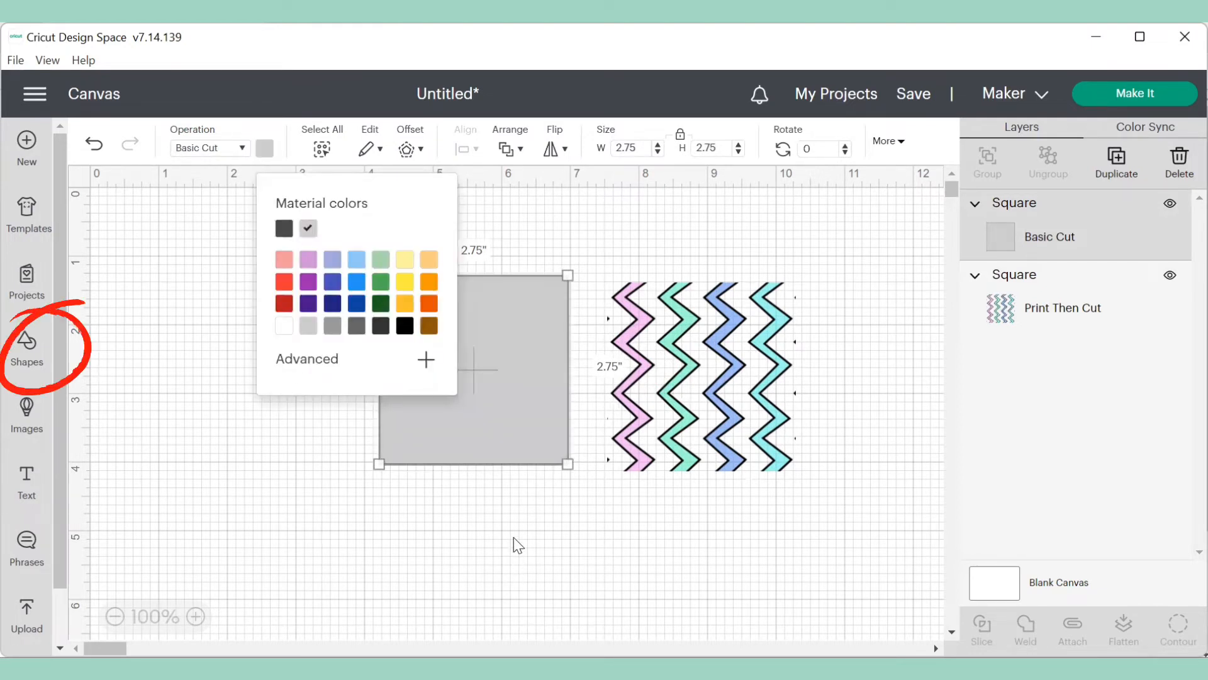
{"action": "left_click", "coordinate": [517, 545]}
- Move the grey square onto the patterned square and send it to the back
{"action": "left_click_drag", "start_coordinate": [512, 452], "coordinate": [739, 451]}
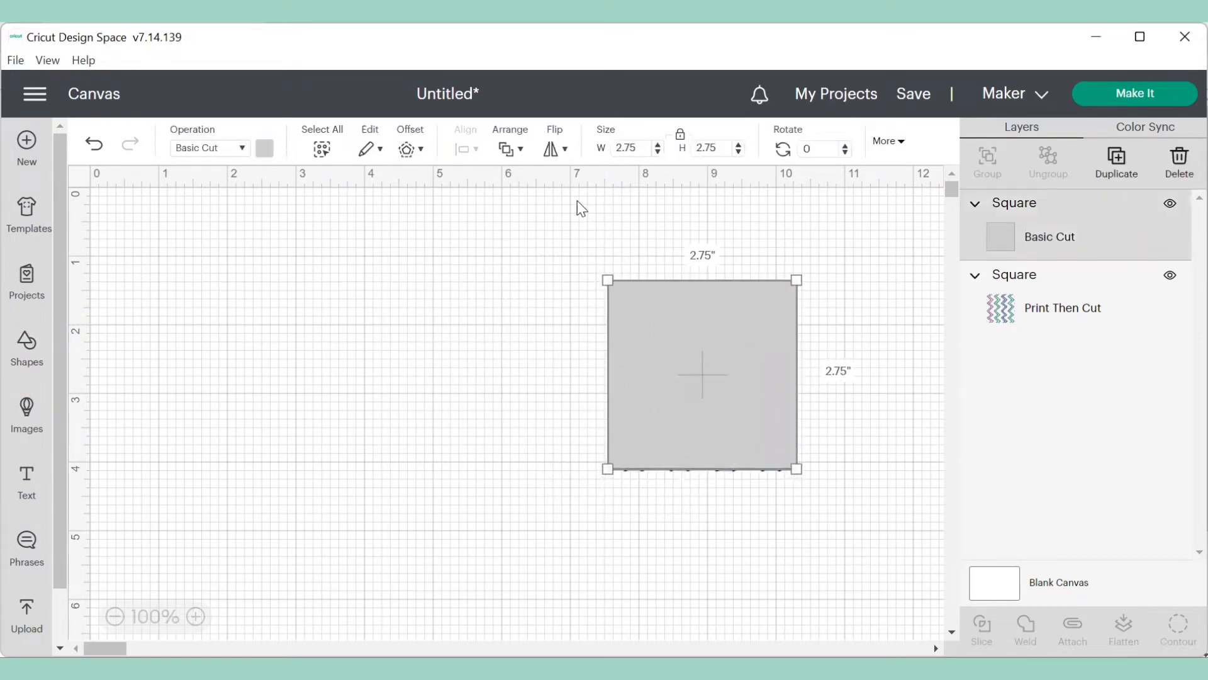
{"action": "left_click", "coordinate": [509, 151]}
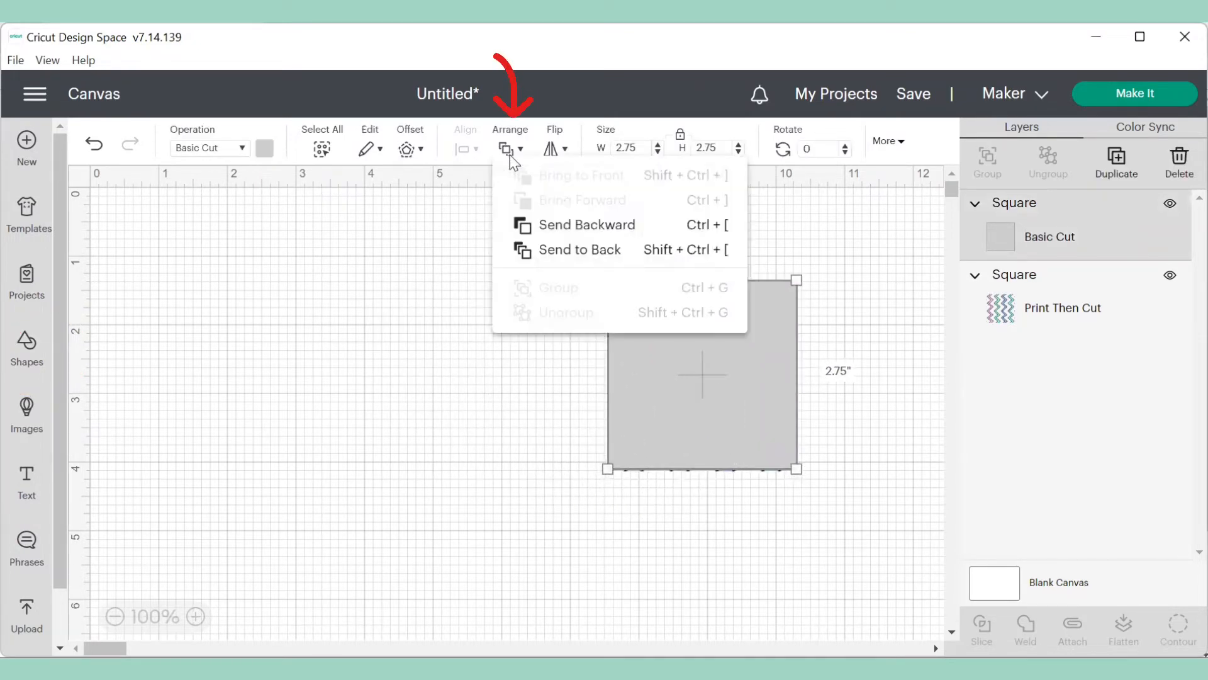
{"action": "left_click", "coordinate": [566, 249]}
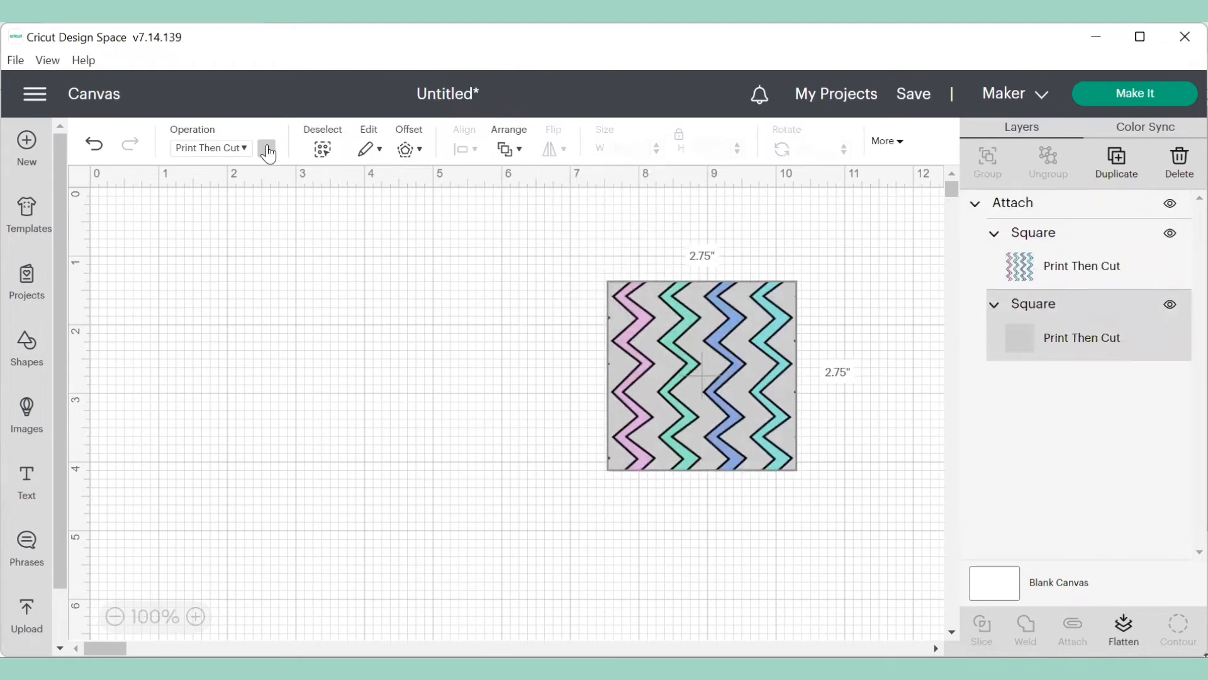
- Try several print colours for the background square, returning it to light grey
{"action": "left_click", "coordinate": [268, 150]}
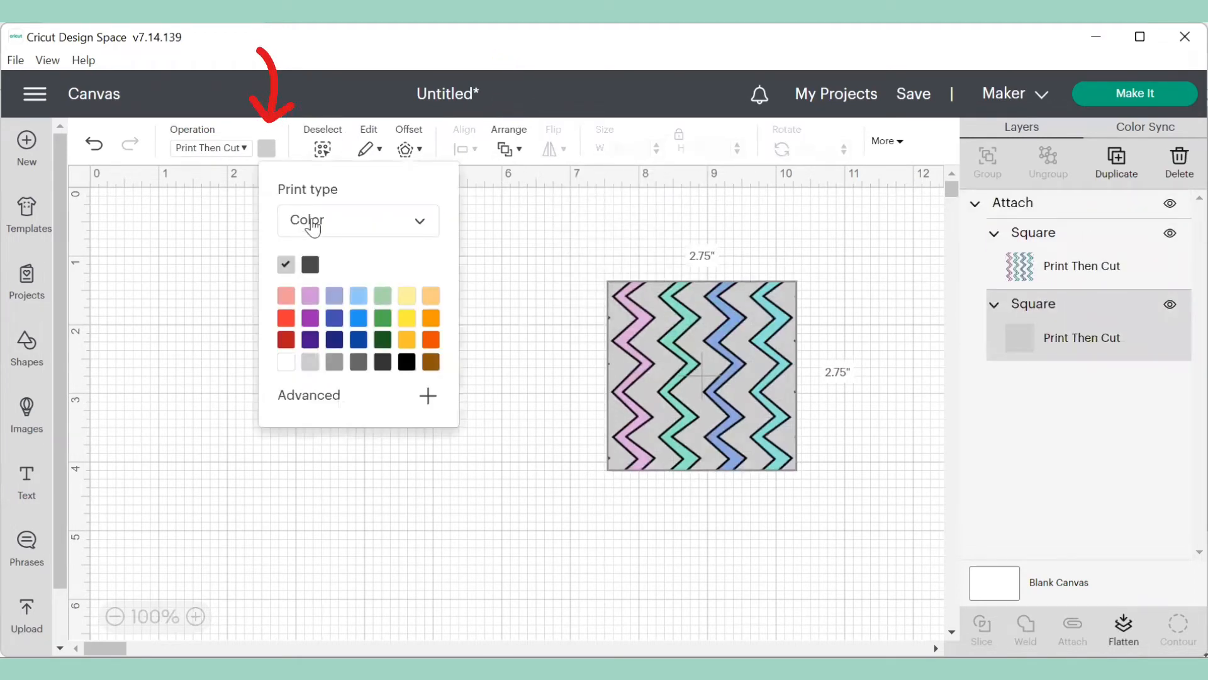
{"action": "left_click", "coordinate": [406, 303]}
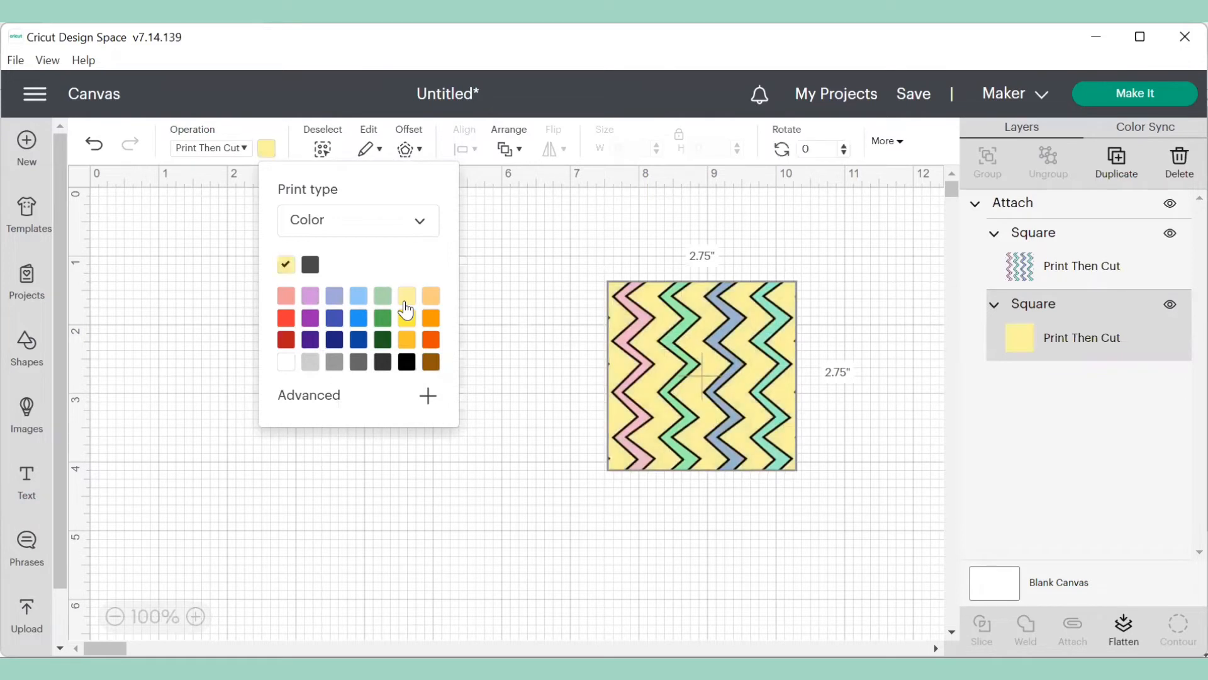
{"action": "left_click", "coordinate": [358, 319]}
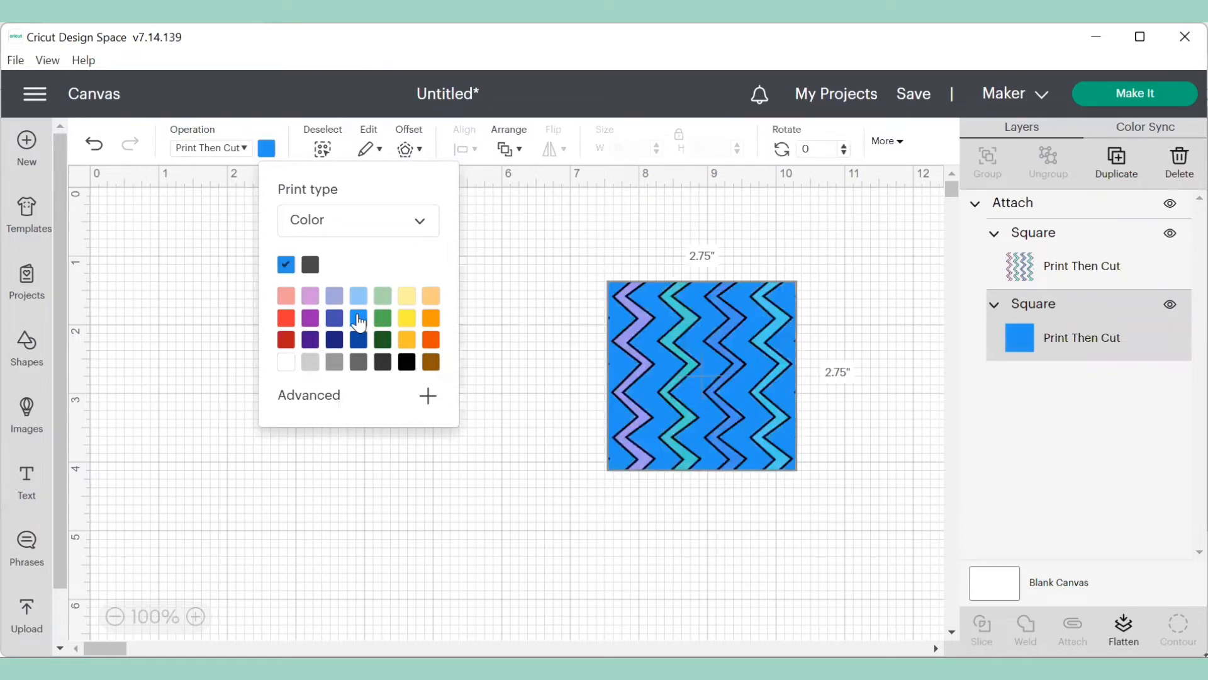
{"action": "left_click", "coordinate": [405, 343]}
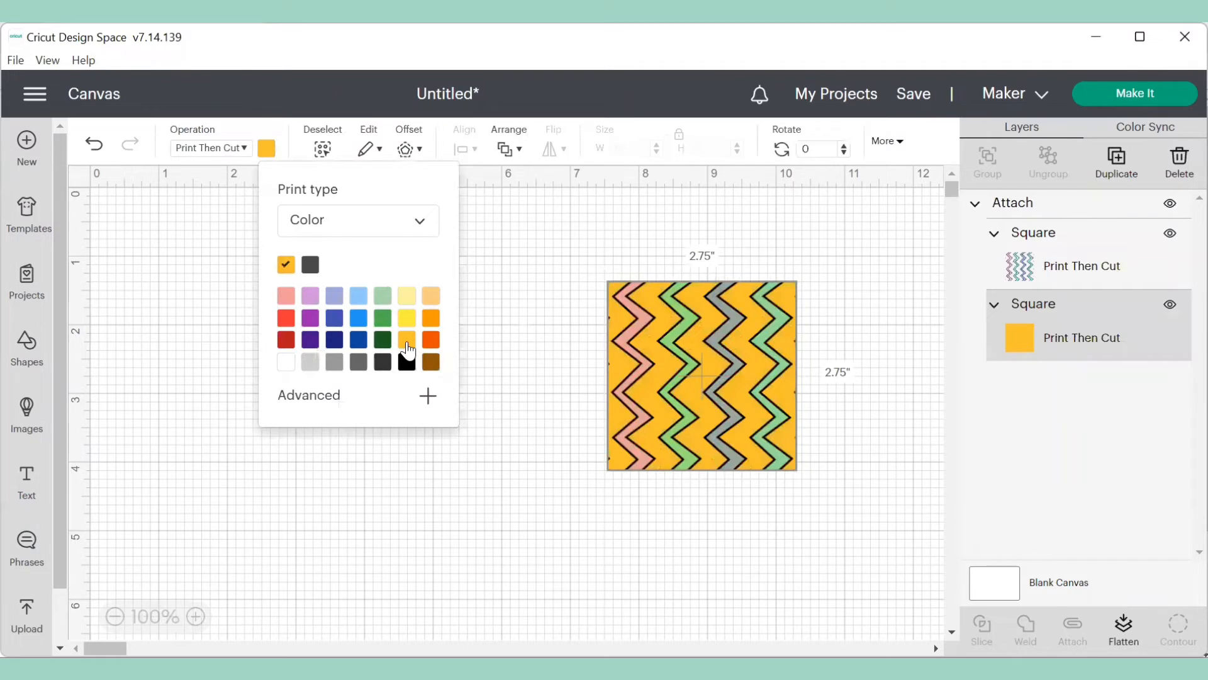
{"action": "left_click", "coordinate": [287, 321]}
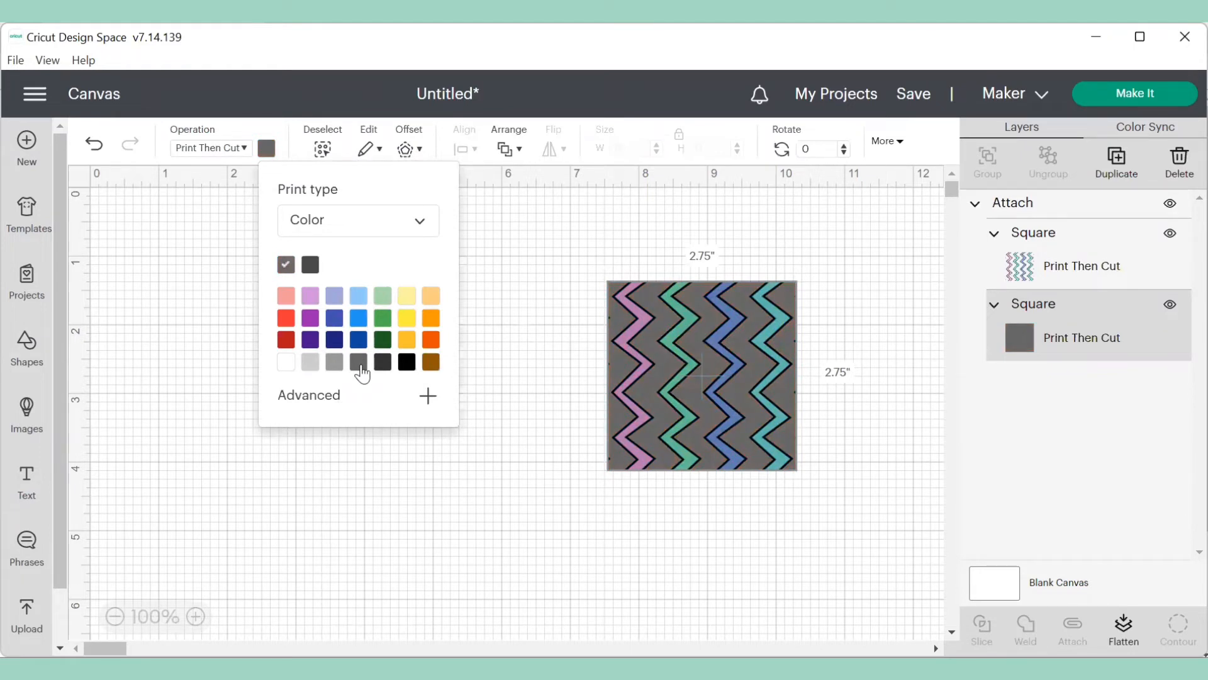
{"action": "left_click", "coordinate": [308, 363]}
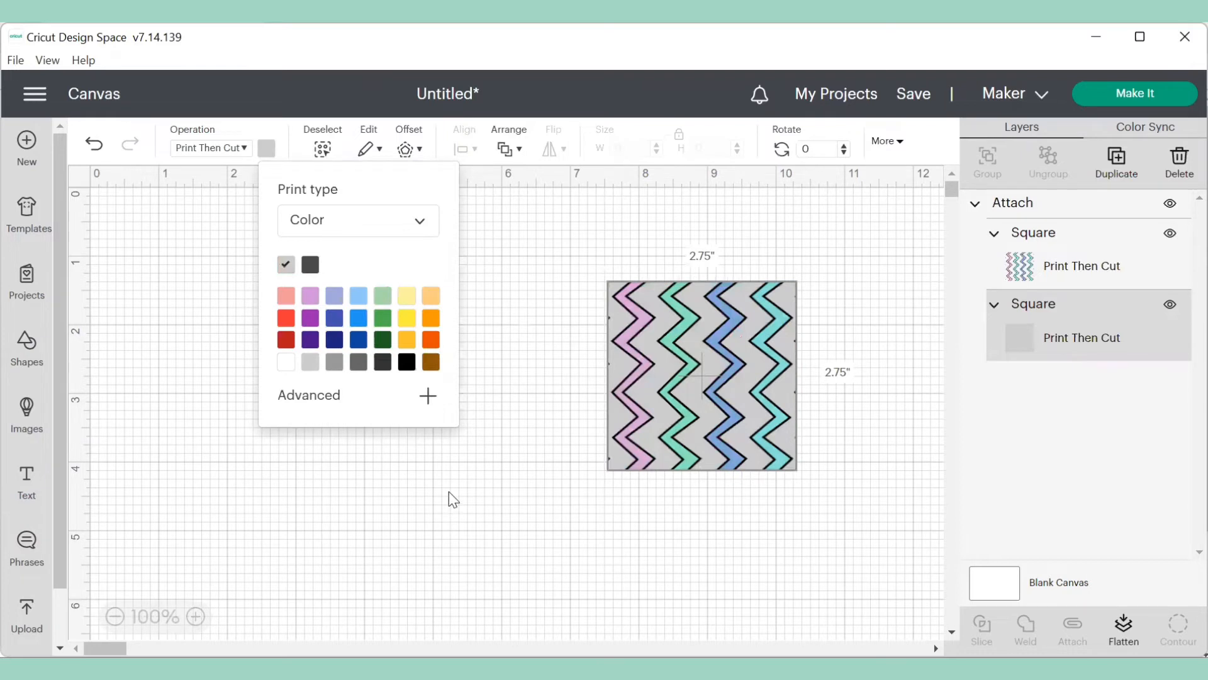
{"action": "left_click", "coordinate": [449, 494]}
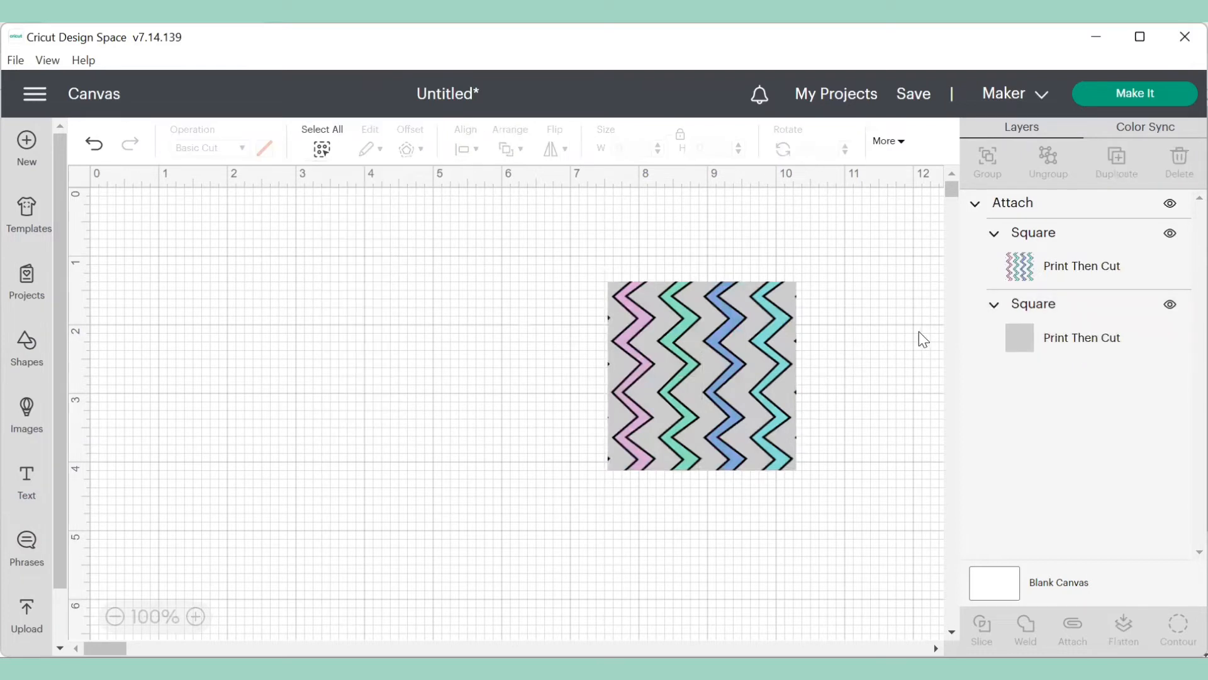
- Select both squares and flatten them into one printable layer
{"action": "left_click_drag", "start_coordinate": [598, 253], "coordinate": [813, 524]}
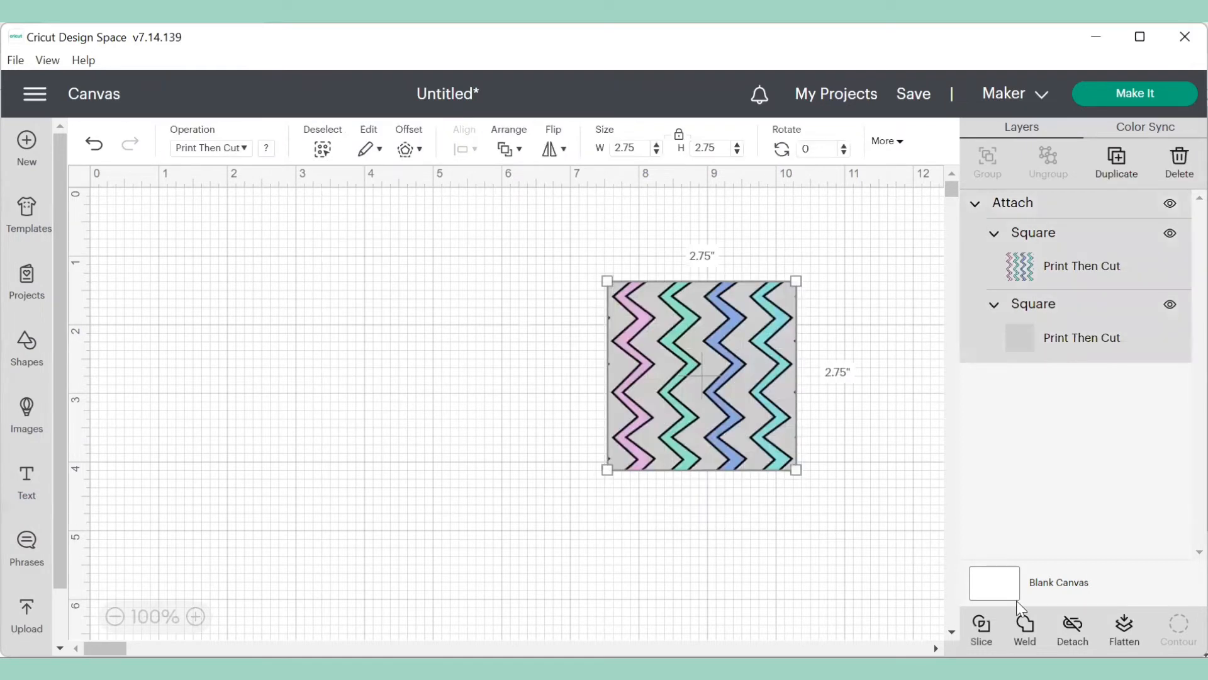
{"action": "left_click", "coordinate": [1124, 626]}
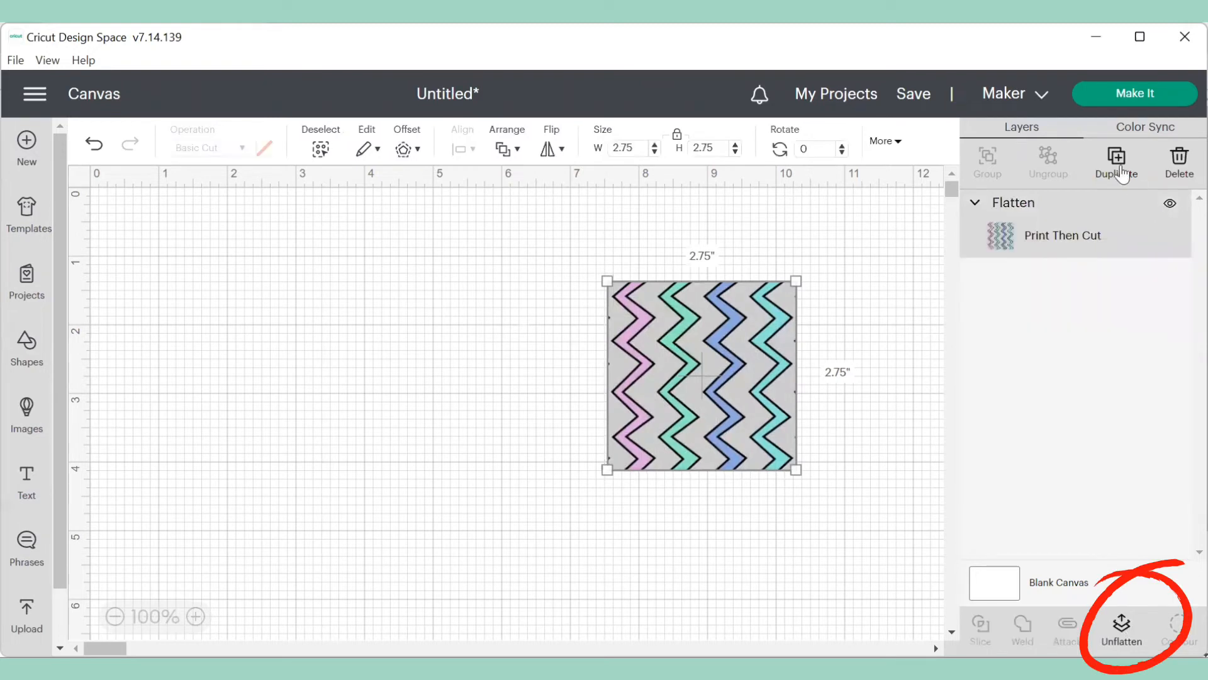
- Send the flattened square to print on Letter paper, turning off Add Bleed and toggling Use System Dialog in print setup
{"action": "left_click", "coordinate": [1118, 98]}
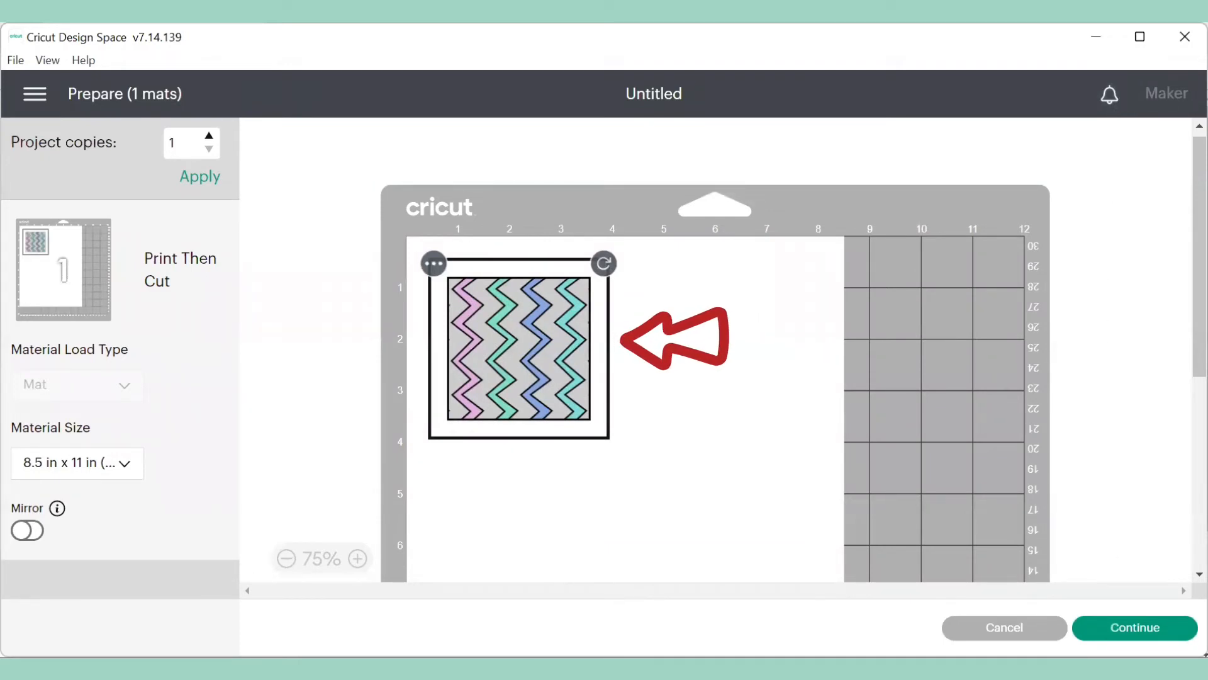
{"action": "left_click", "coordinate": [1135, 628]}
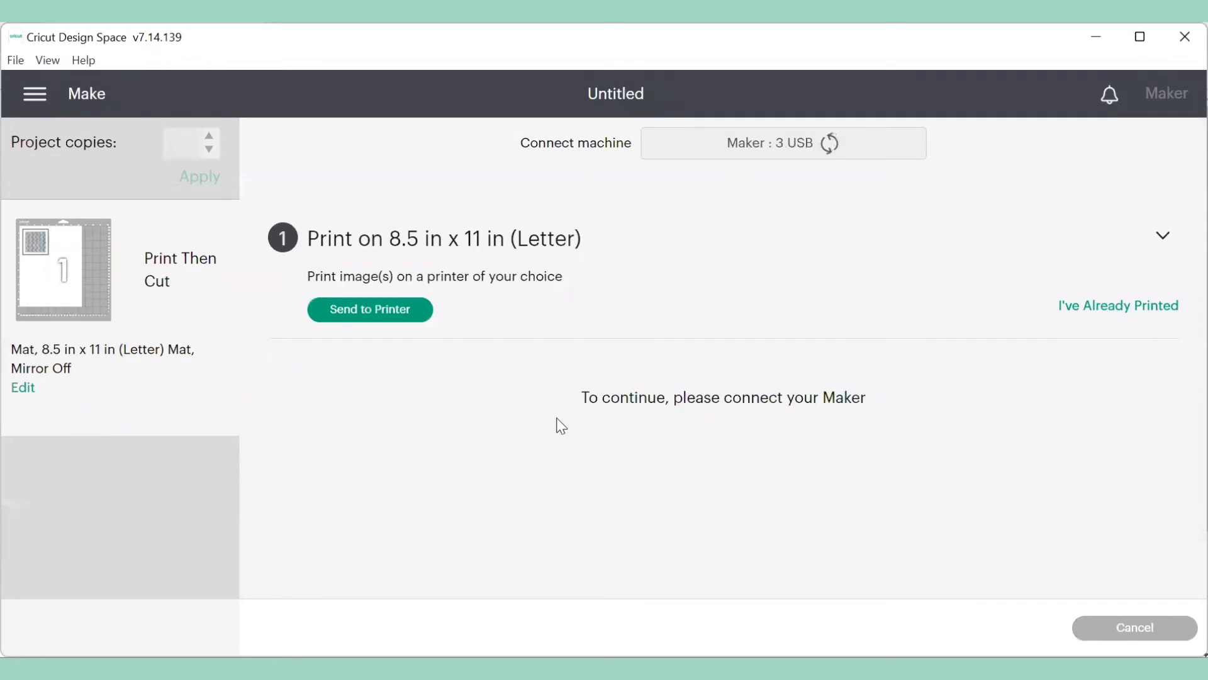
{"action": "left_click", "coordinate": [376, 313]}
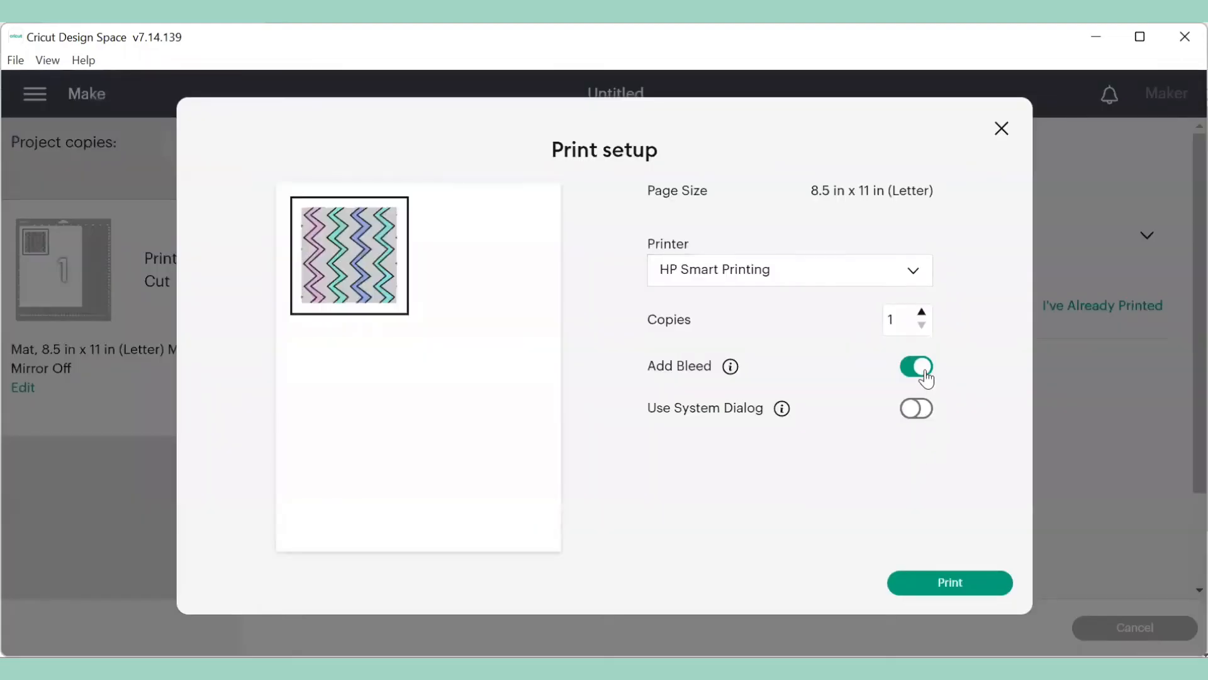
{"action": "left_click", "coordinate": [923, 382]}
{"action": "left_click", "coordinate": [918, 411]}
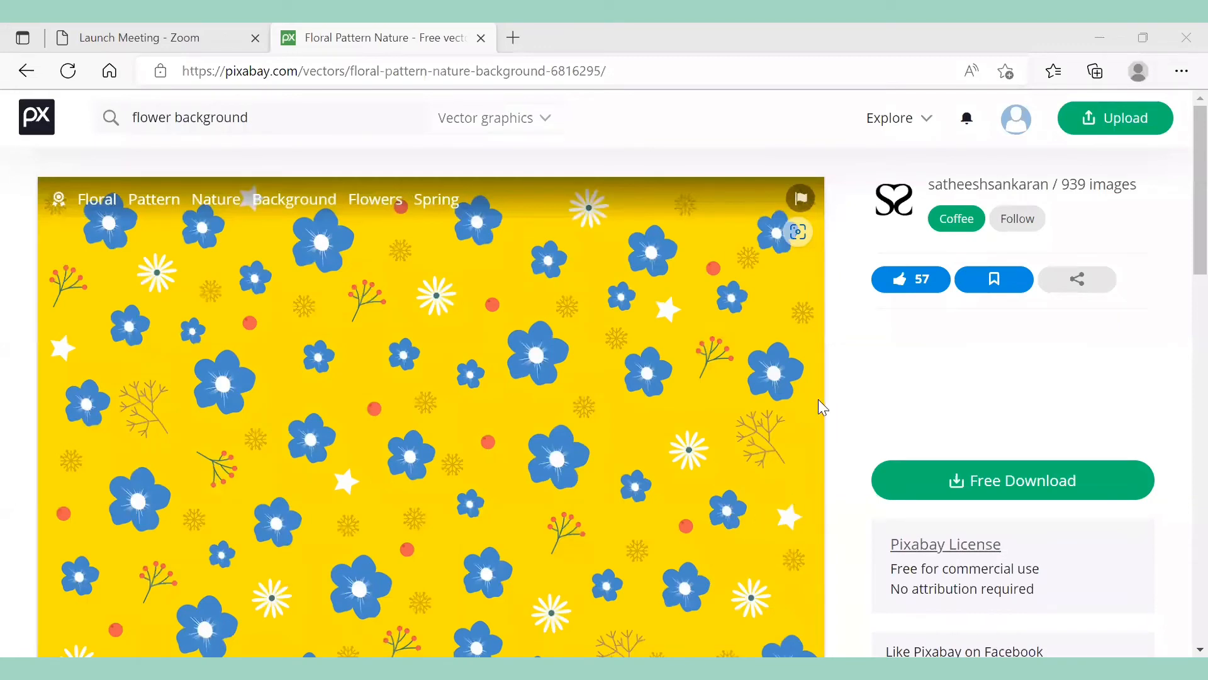
- In the browser, download the Pixabay floral pattern as a 1280×853 PNG and open the file
{"action": "left_click", "coordinate": [997, 489]}
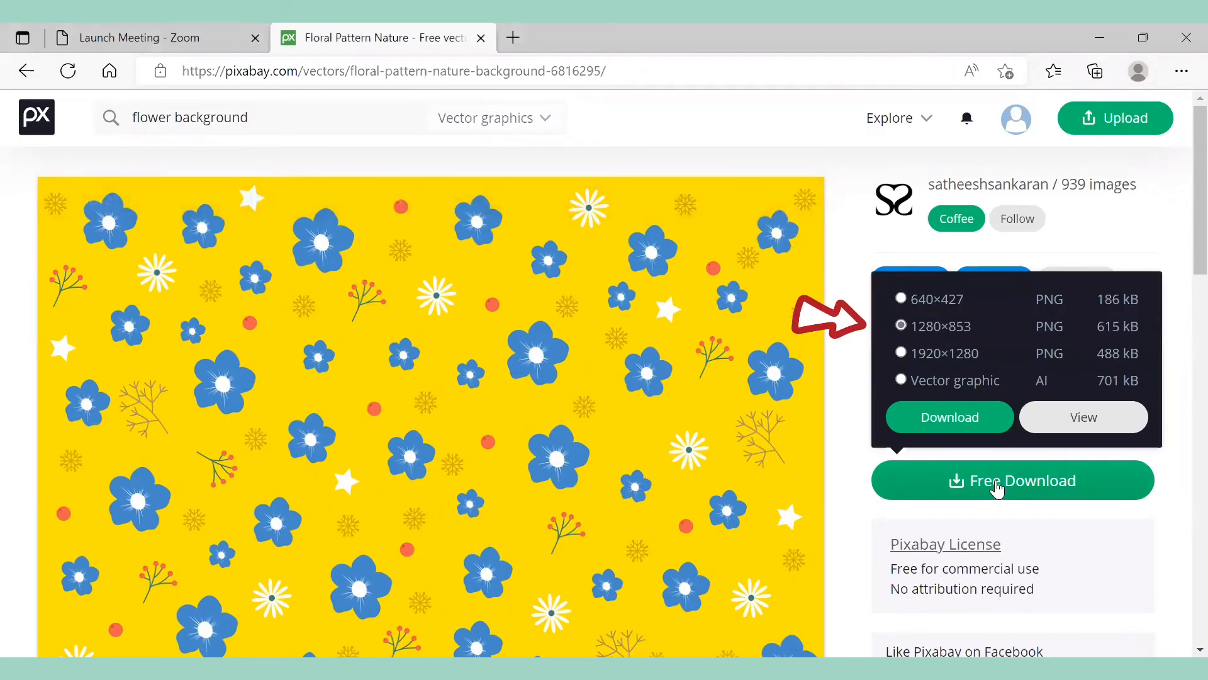
{"action": "left_click", "coordinate": [969, 415]}
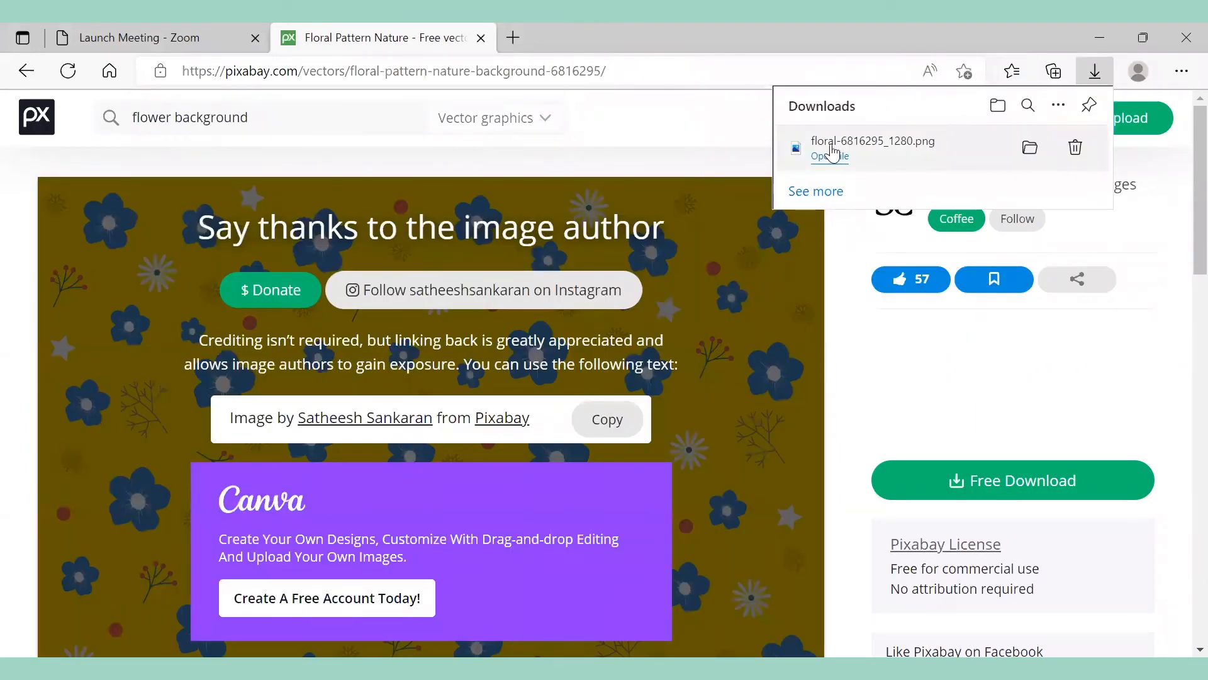
{"action": "left_click", "coordinate": [830, 156]}
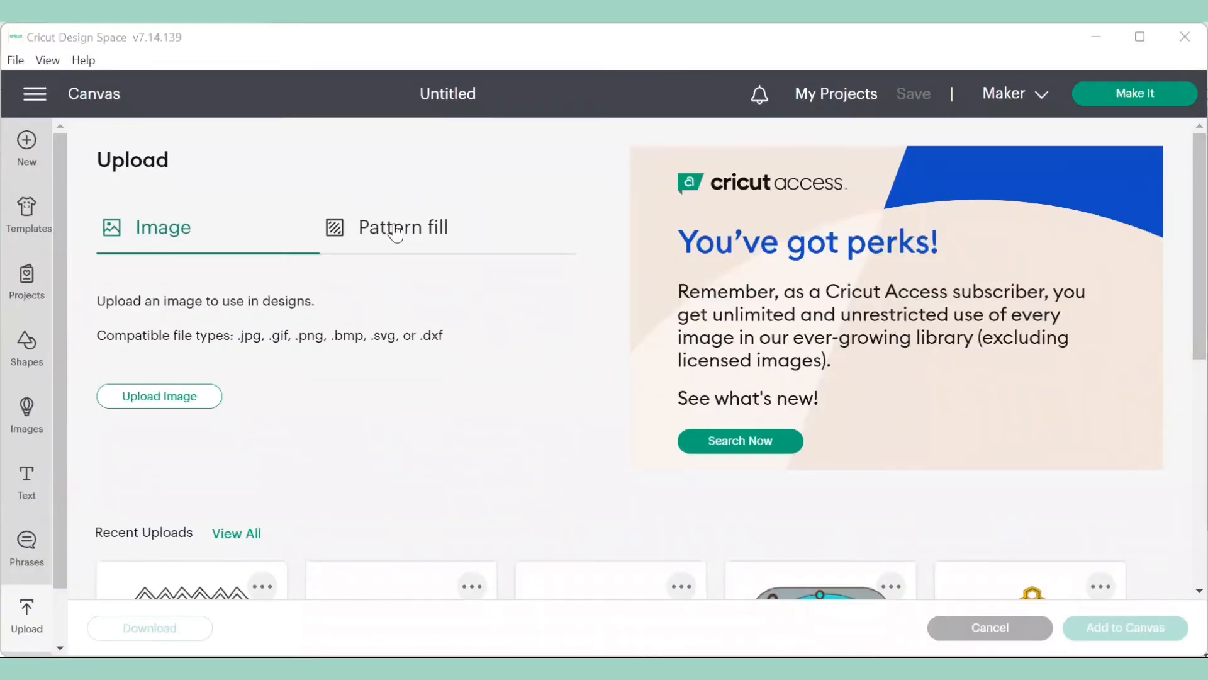
- Upload the downloaded floral PNG as a Print Then Cut pattern fill
{"action": "left_click", "coordinate": [395, 234]}
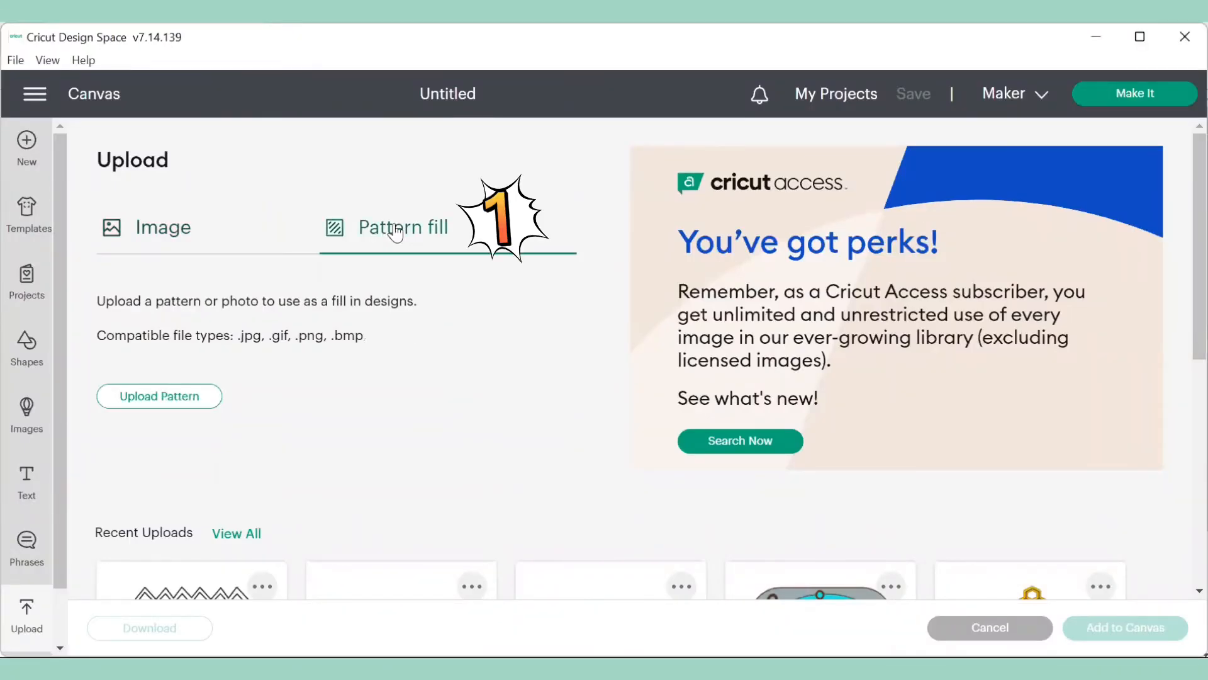
{"action": "left_click", "coordinate": [184, 398]}
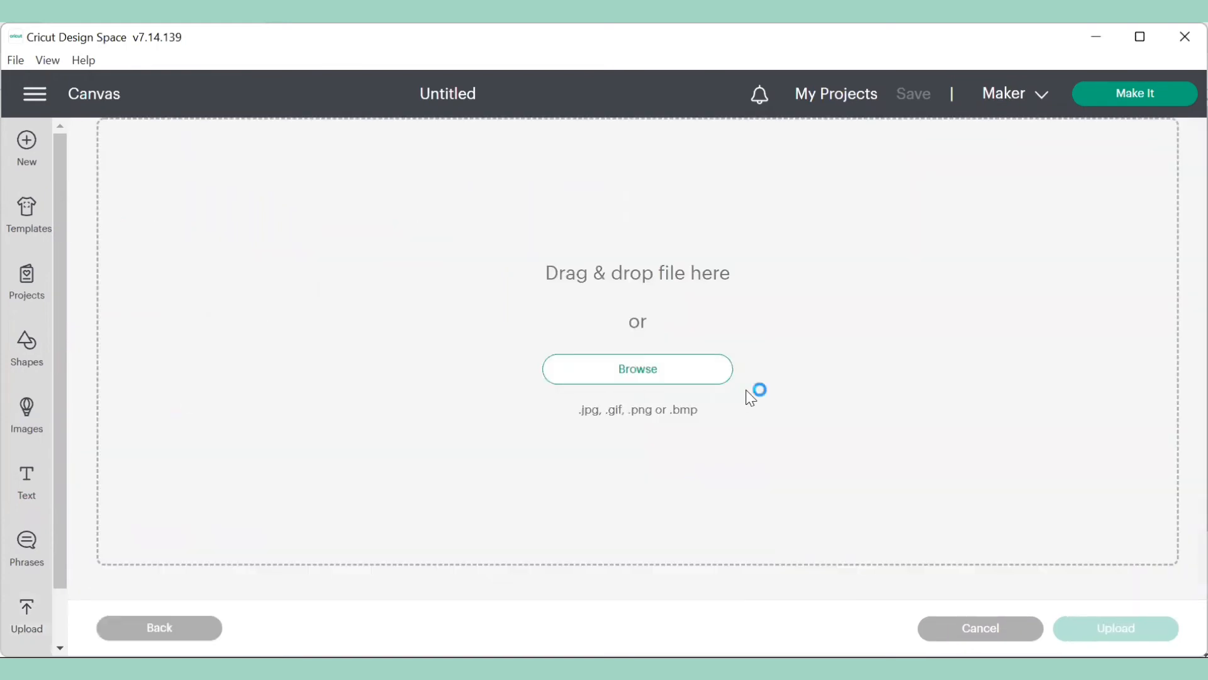
{"action": "left_click", "coordinate": [666, 370]}
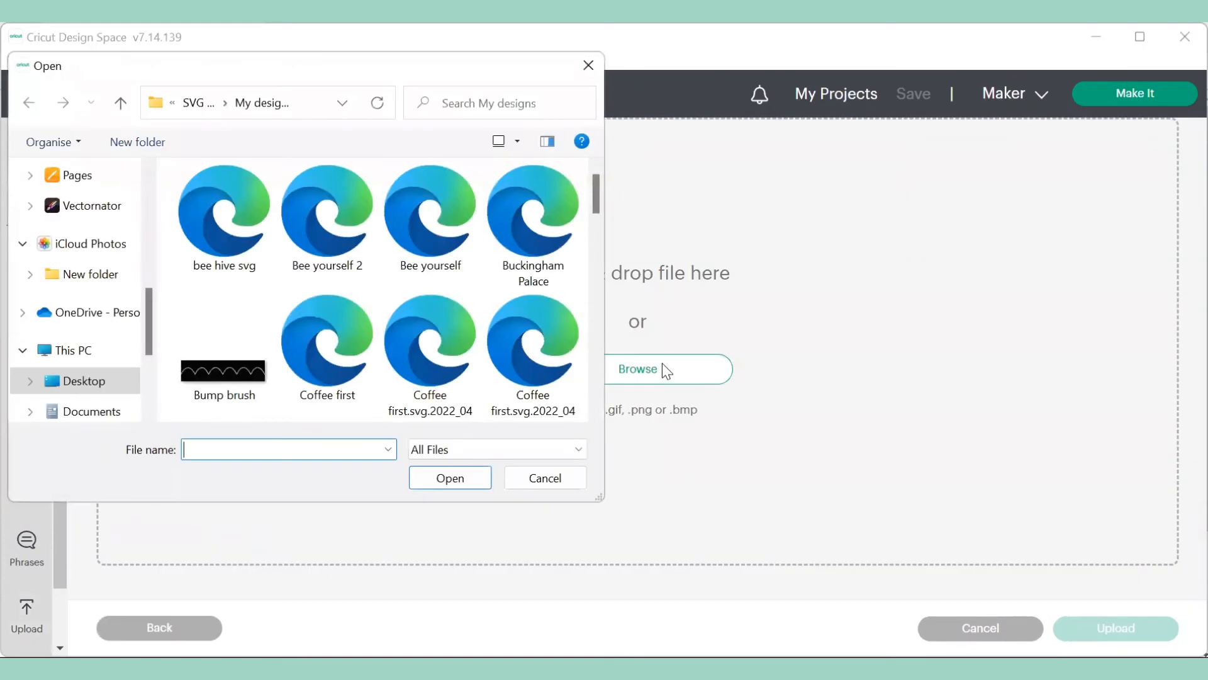
{"action": "scroll", "coordinate": [543, 262], "scroll_direction": "down", "scroll_amount": 3}
{"action": "left_click", "coordinate": [547, 299]}
{"action": "left_click", "coordinate": [463, 482]}
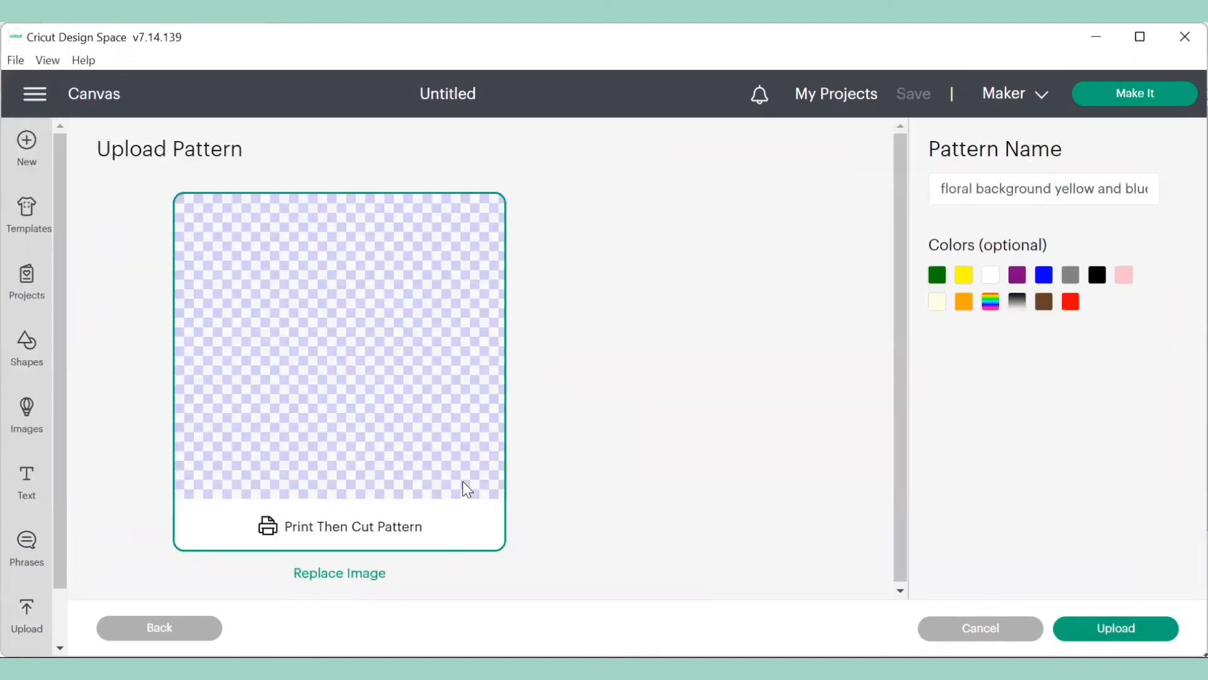
{"action": "left_click", "coordinate": [1115, 628]}
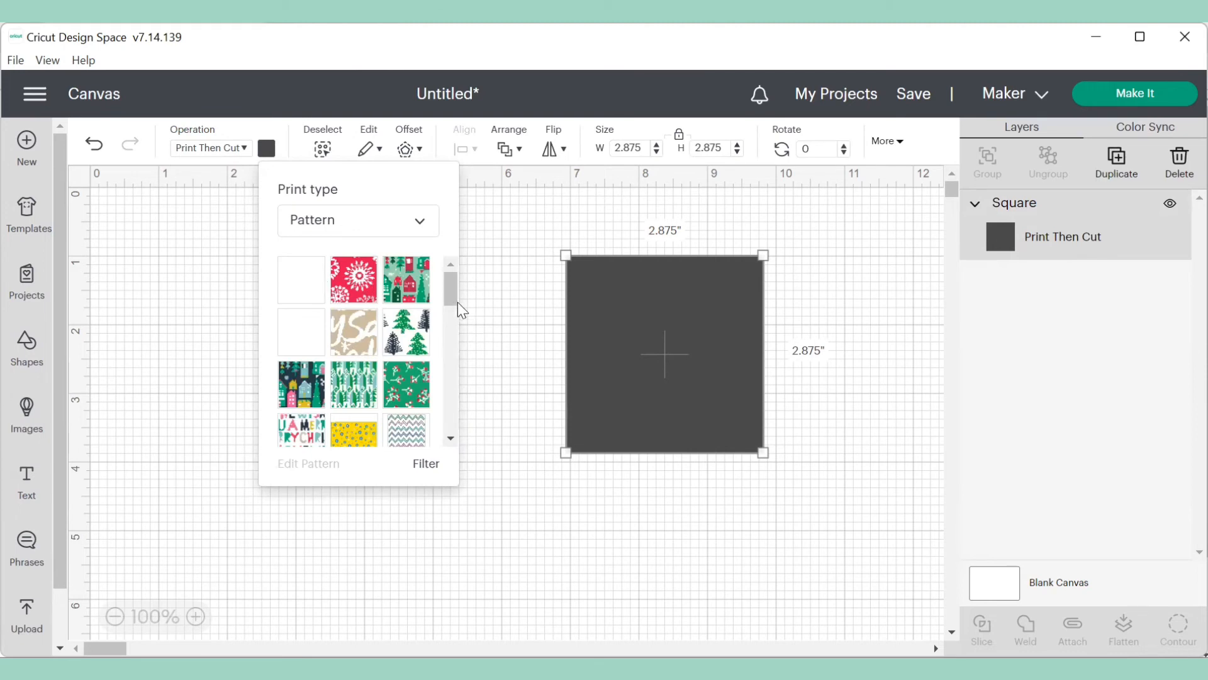
- Fill the square with the uploaded yellow floral pattern and set the pattern scale to 214
{"action": "left_click_drag", "start_coordinate": [452, 295], "coordinate": [450, 311]}
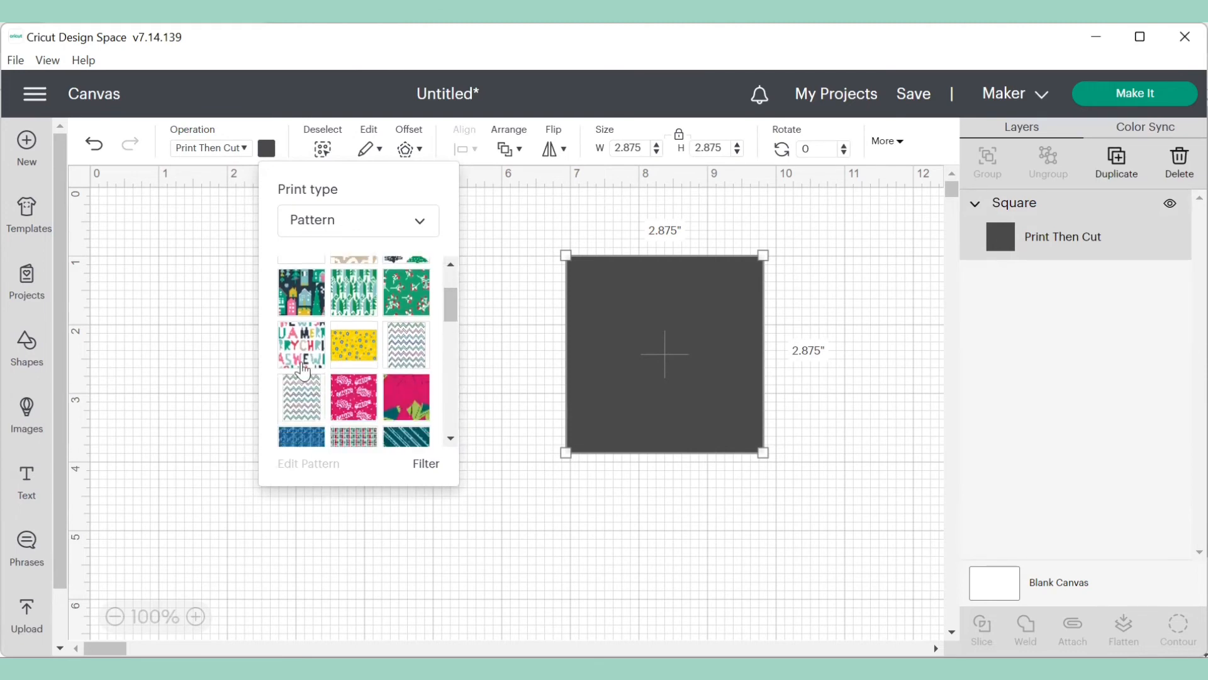
{"action": "left_click", "coordinate": [353, 354]}
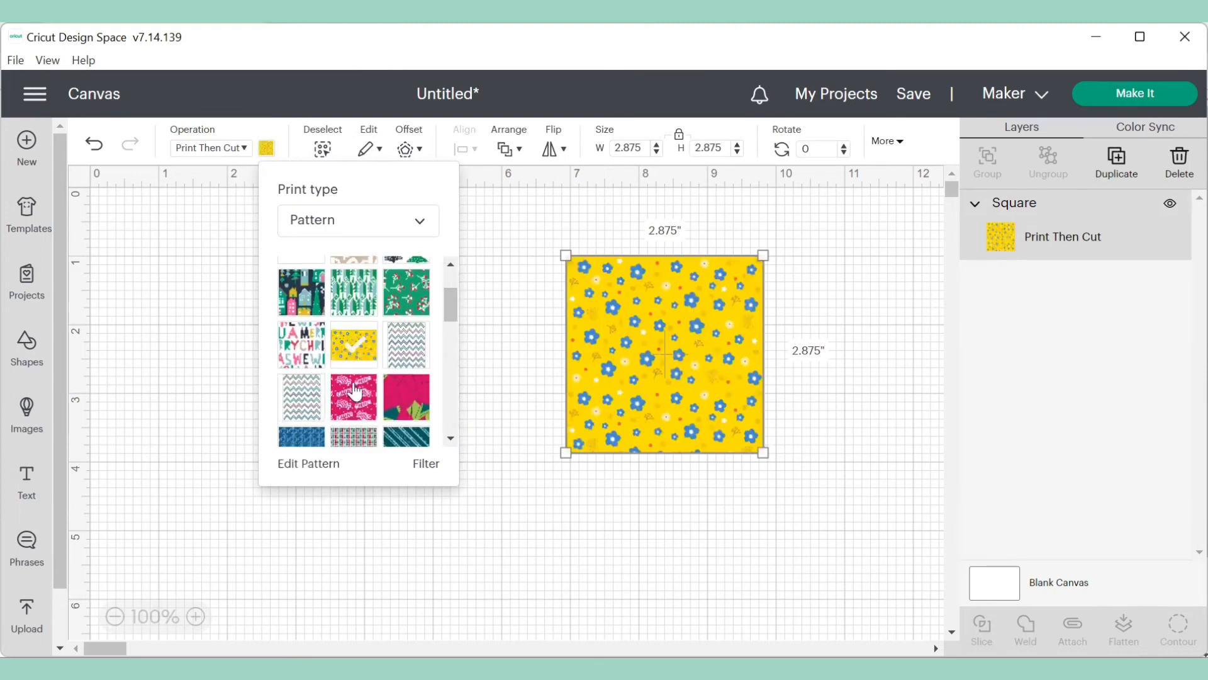
{"action": "left_click", "coordinate": [315, 465]}
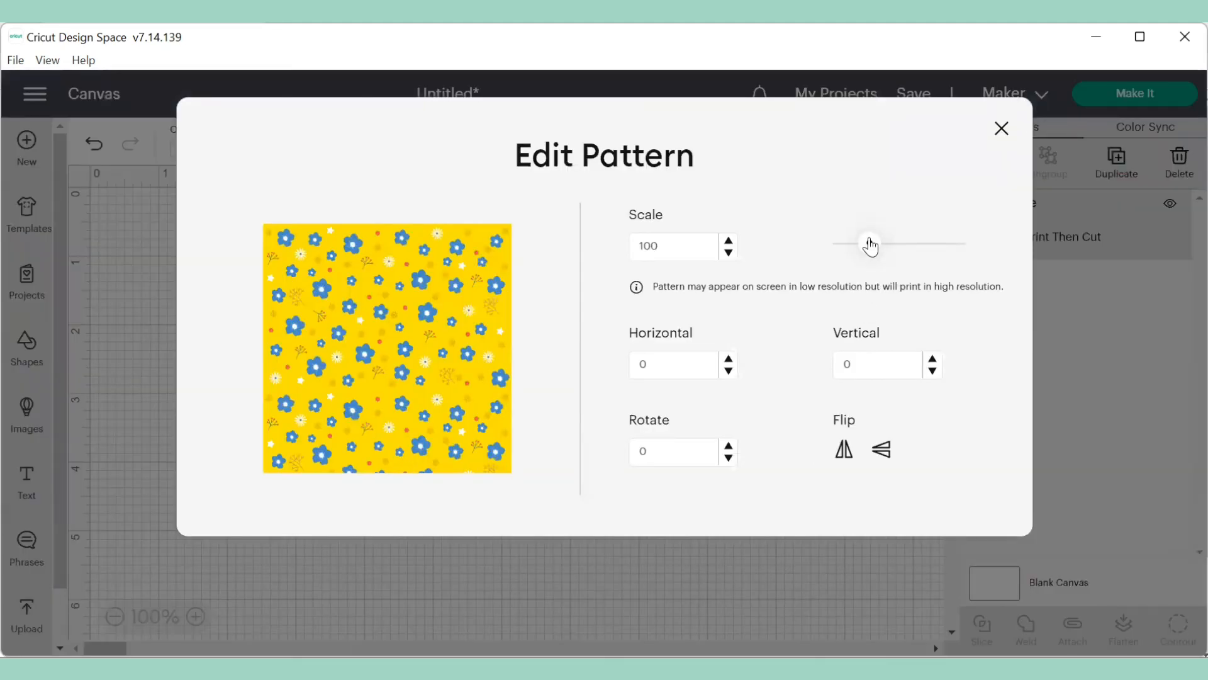
{"action": "left_click_drag", "start_coordinate": [870, 246], "coordinate": [905, 257]}
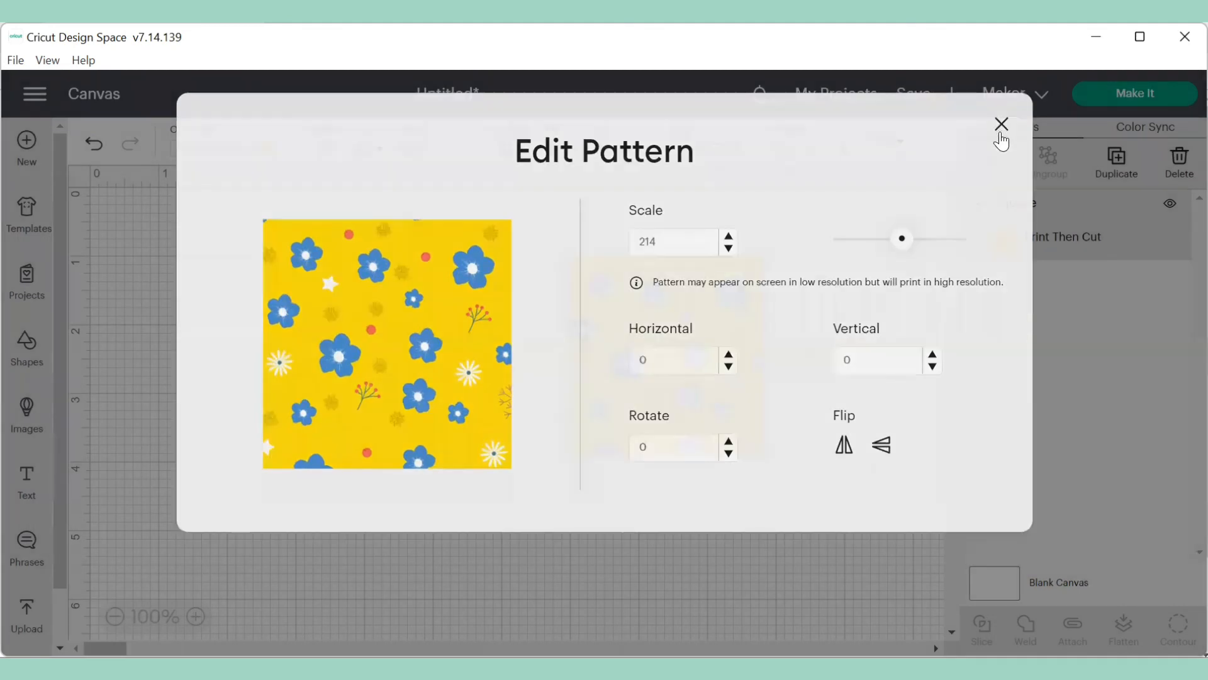
{"action": "left_click", "coordinate": [1001, 133]}
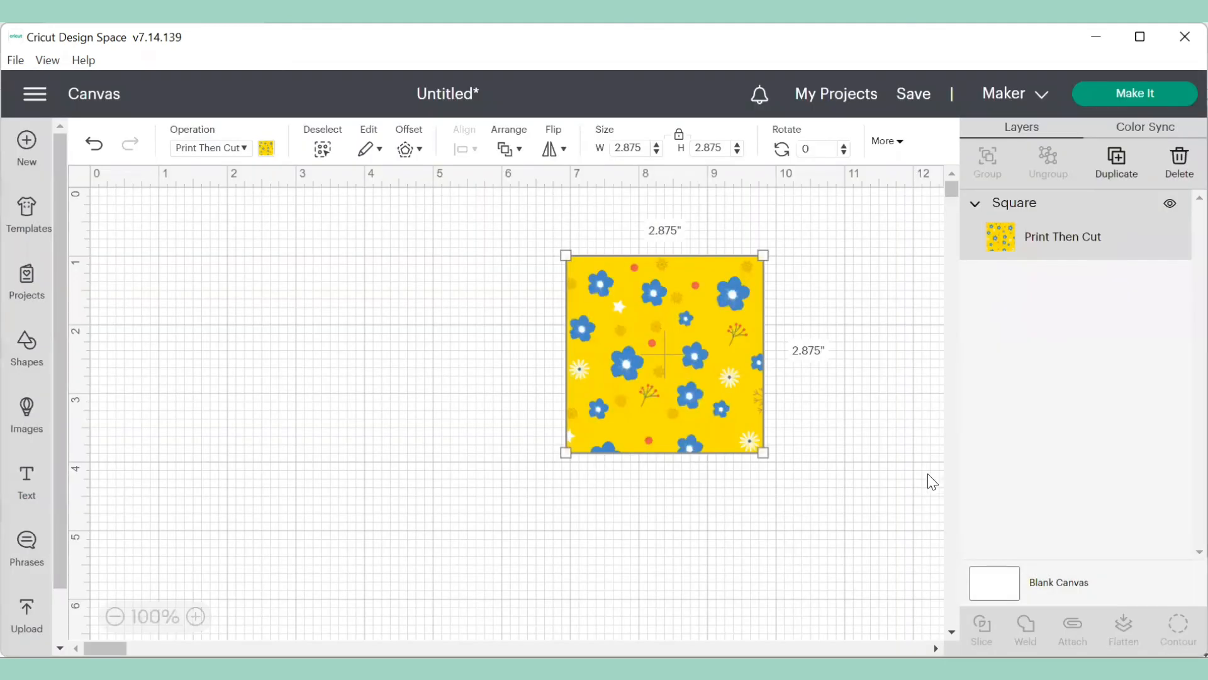
- Send the floral square to print on Letter paper
{"action": "left_click", "coordinate": [1096, 96]}
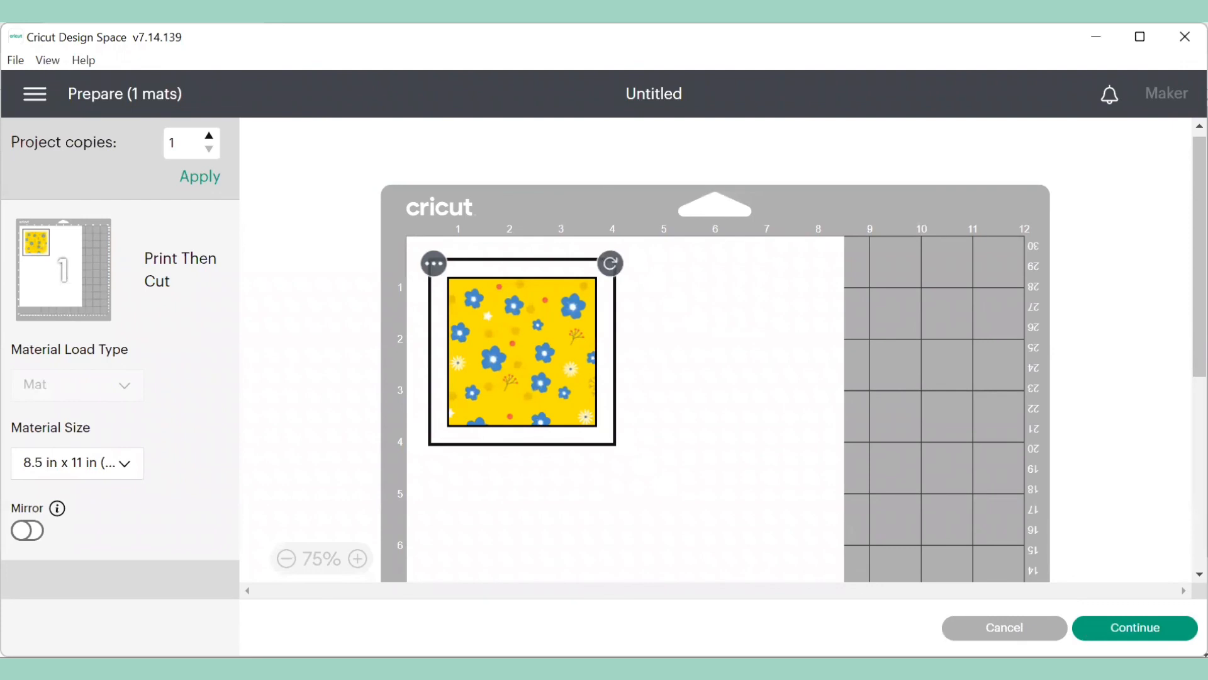
{"action": "left_click", "coordinate": [1134, 628]}
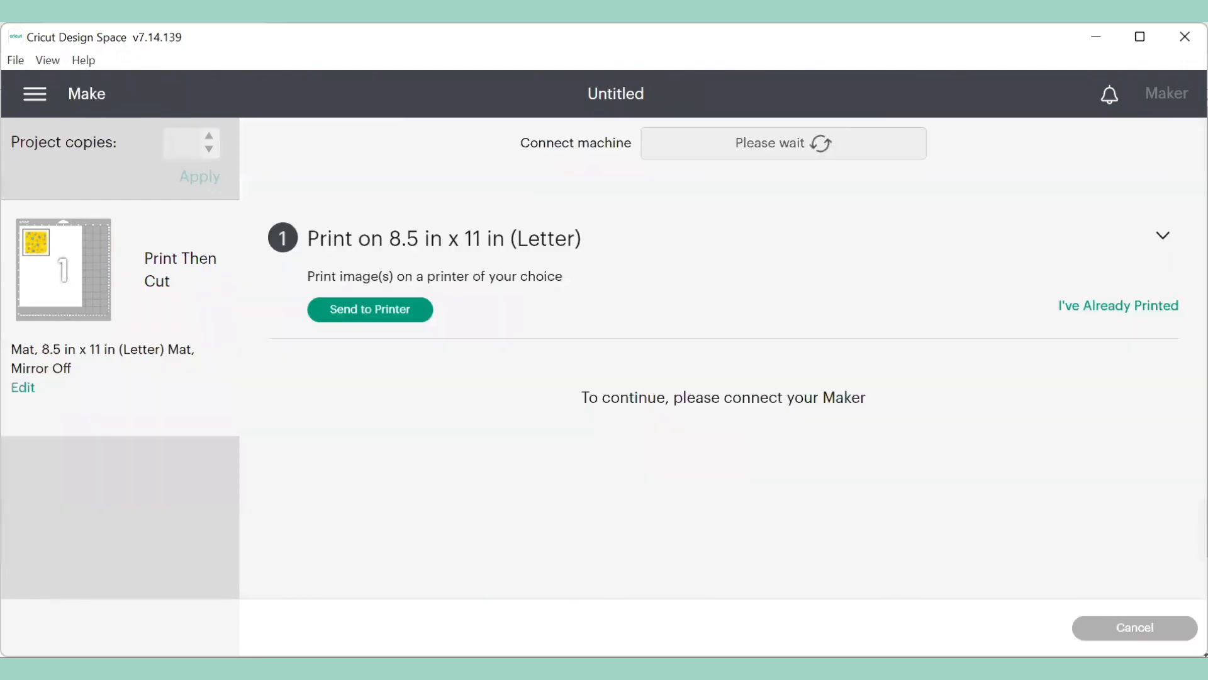
{"action": "left_click", "coordinate": [359, 321]}
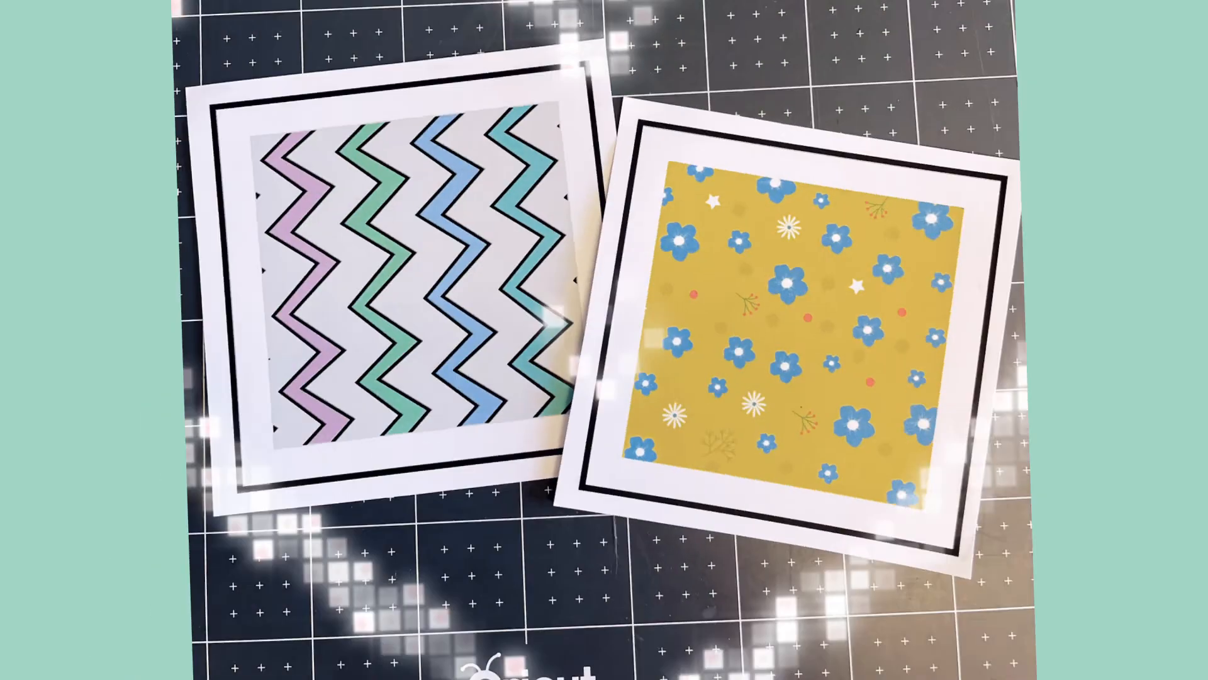